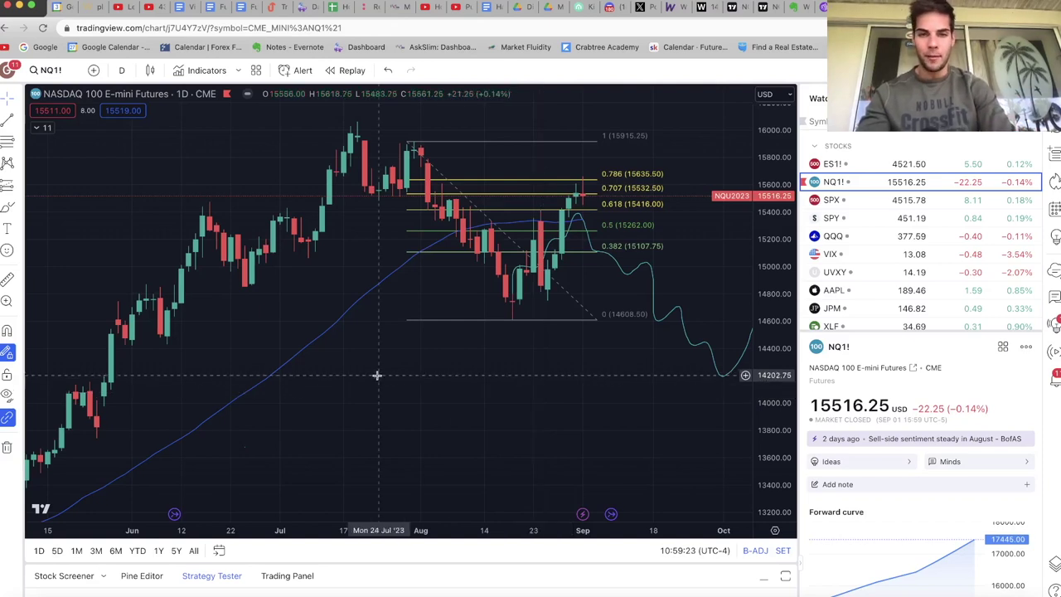
Examine the daily NQ1! chart's Fibonacci retracement levels and the drawn price path from September into December.
scroll(377, 374, right, 2)
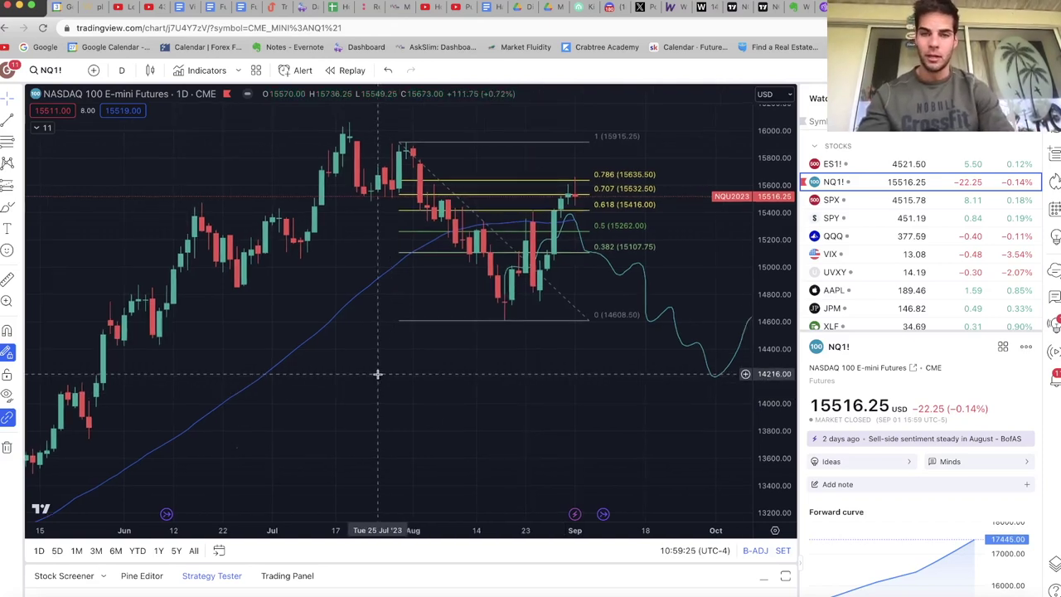
drag(331, 354, 346, 349)
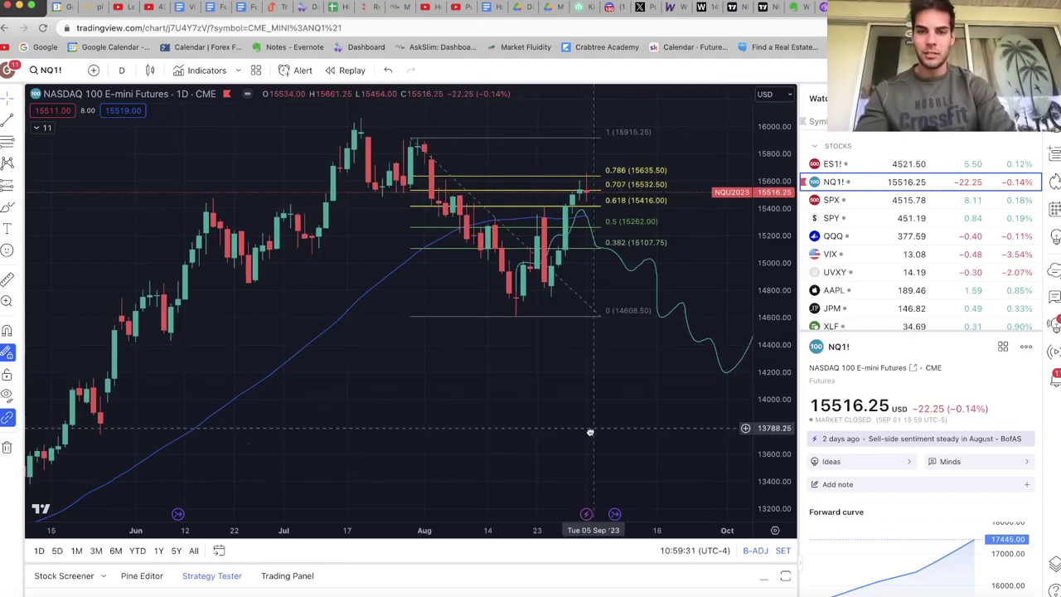
drag(587, 436, 574, 452)
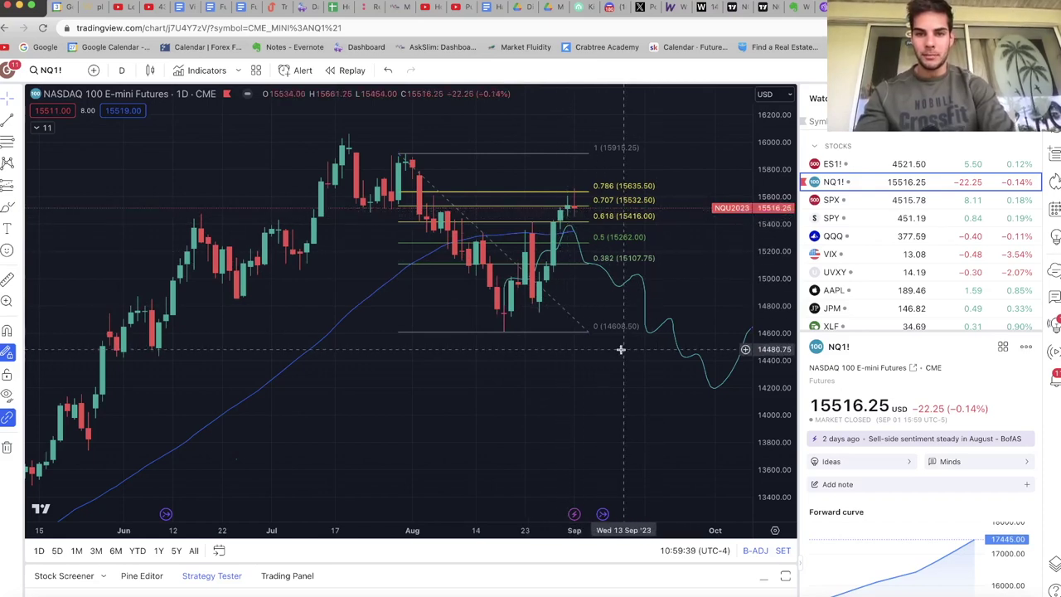
scroll(621, 350, right, 3)
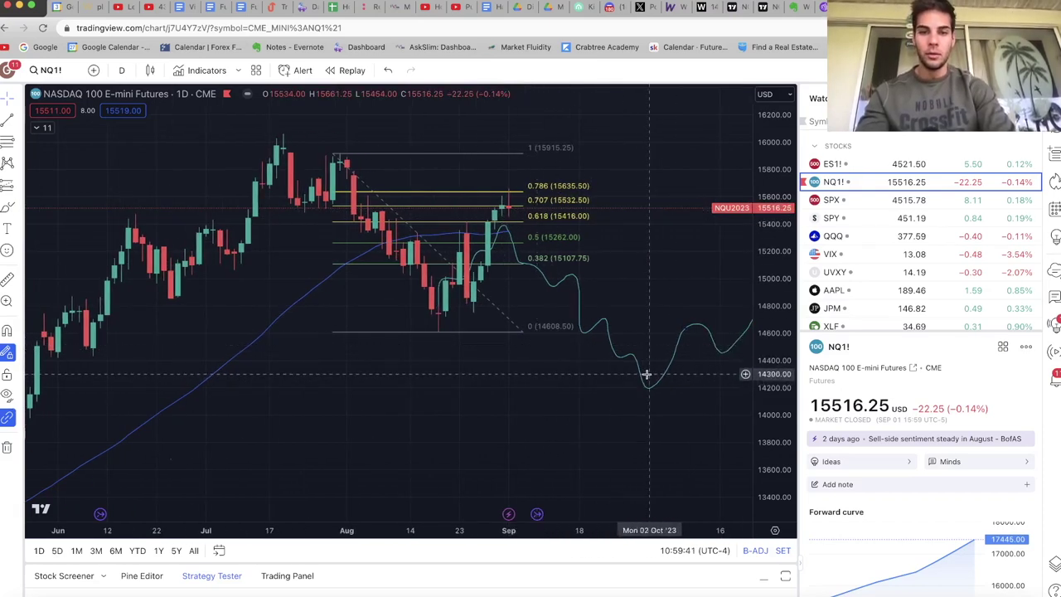
drag(619, 378, 356, 398)
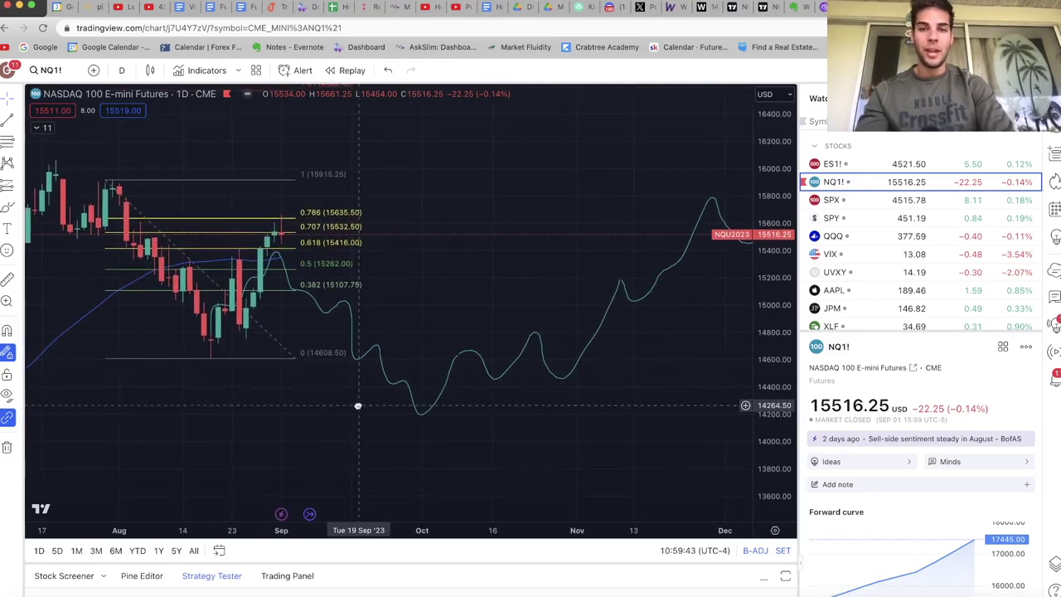
drag(647, 208, 685, 183)
drag(491, 284, 627, 293)
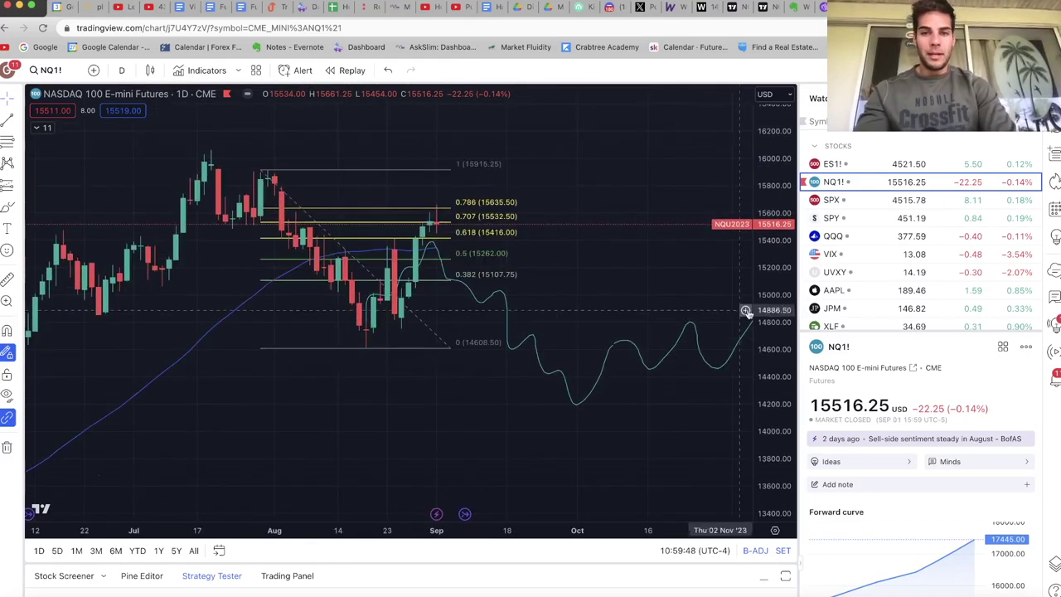
drag(770, 305, 769, 265)
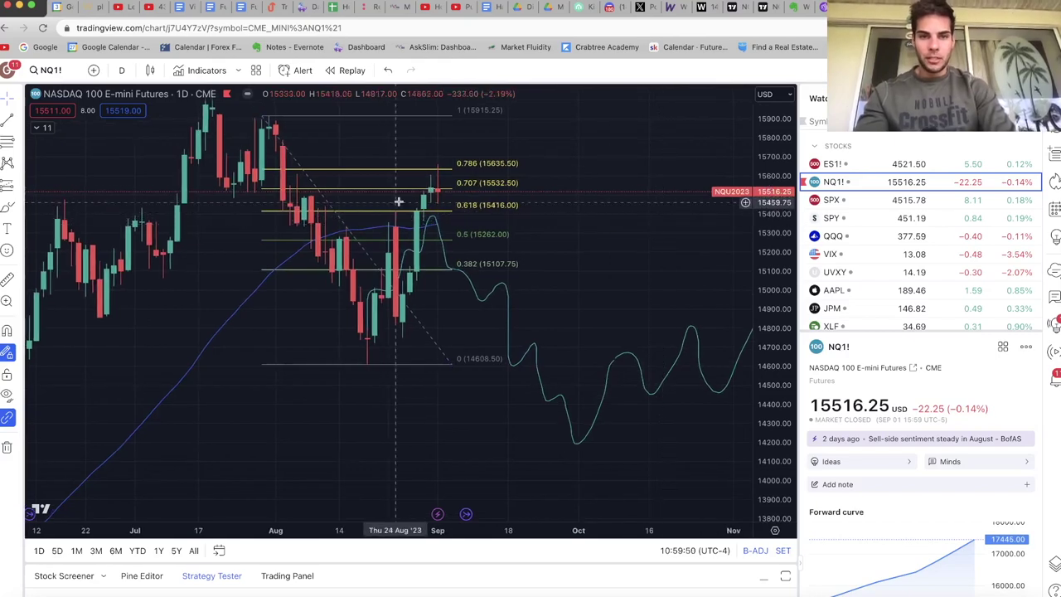
scroll(499, 185, up, 2)
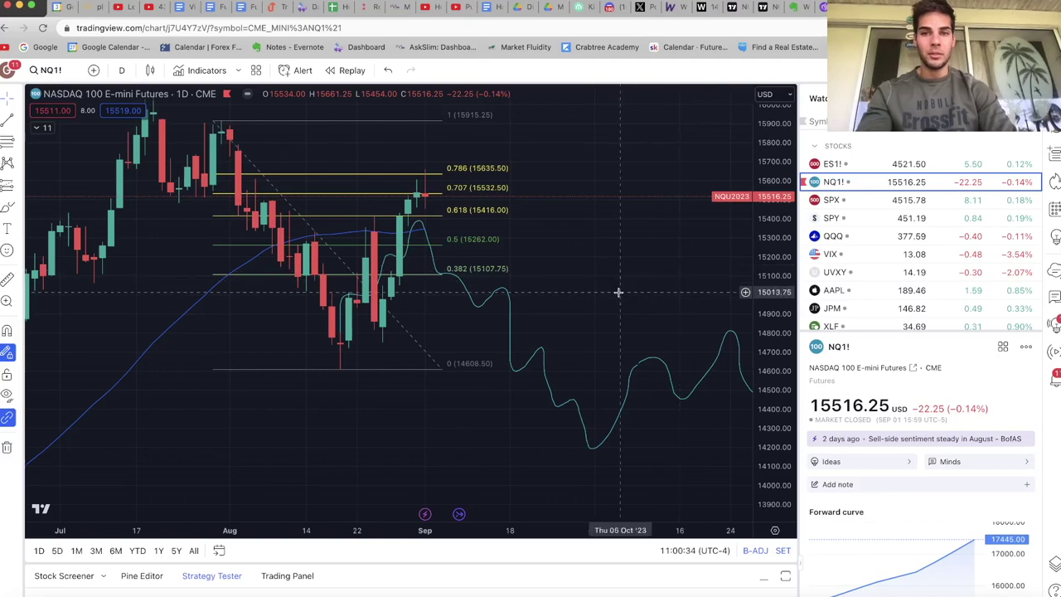
Load the DXY symbol on the daily chart and inspect the recent highs against the dashed alert line and the June peak.
click(45, 69)
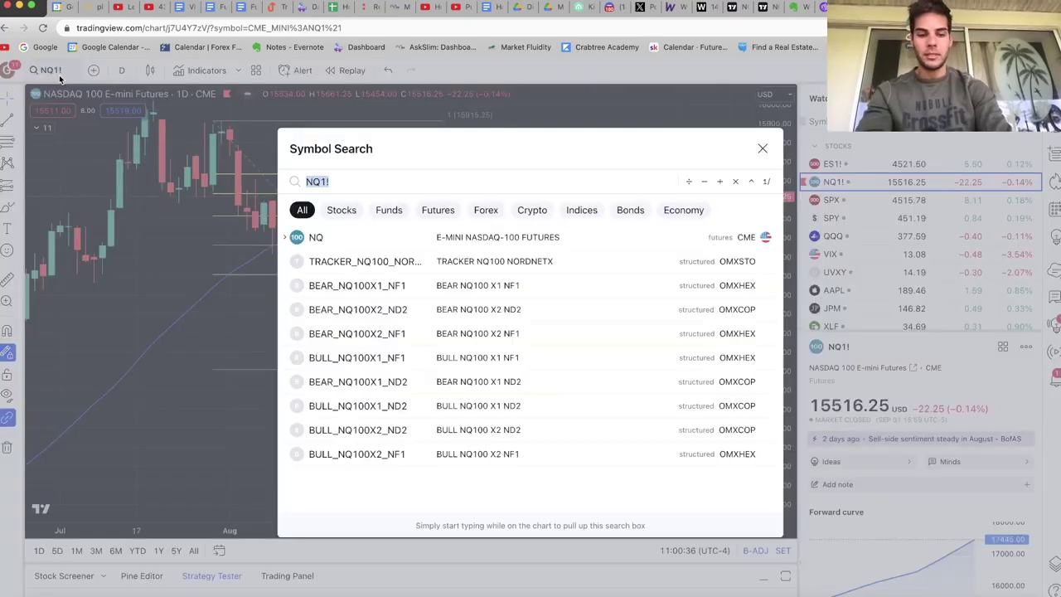
text(DXY)
key(Return)
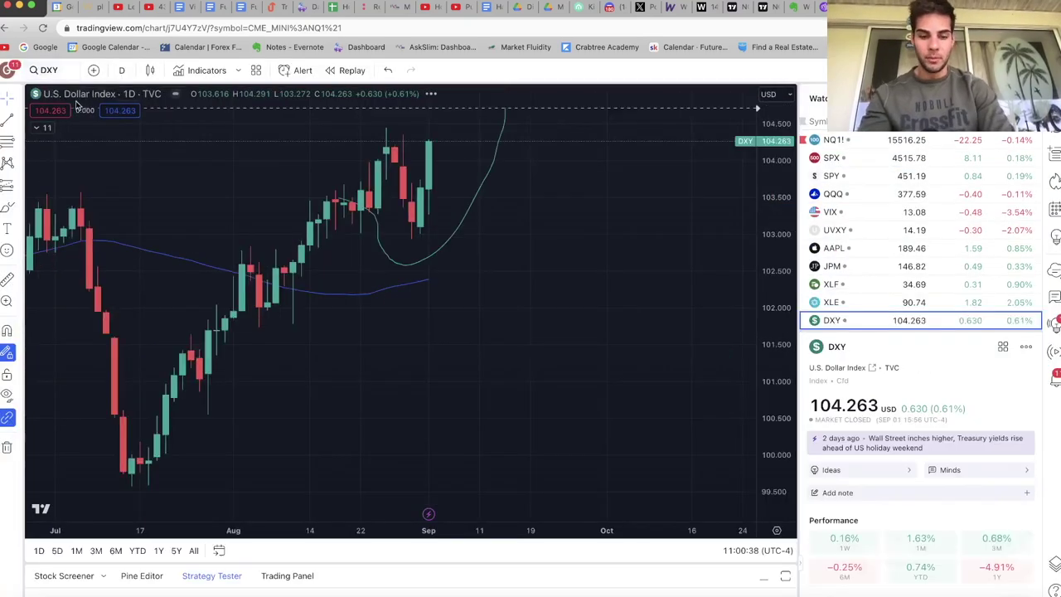
drag(335, 387, 437, 404)
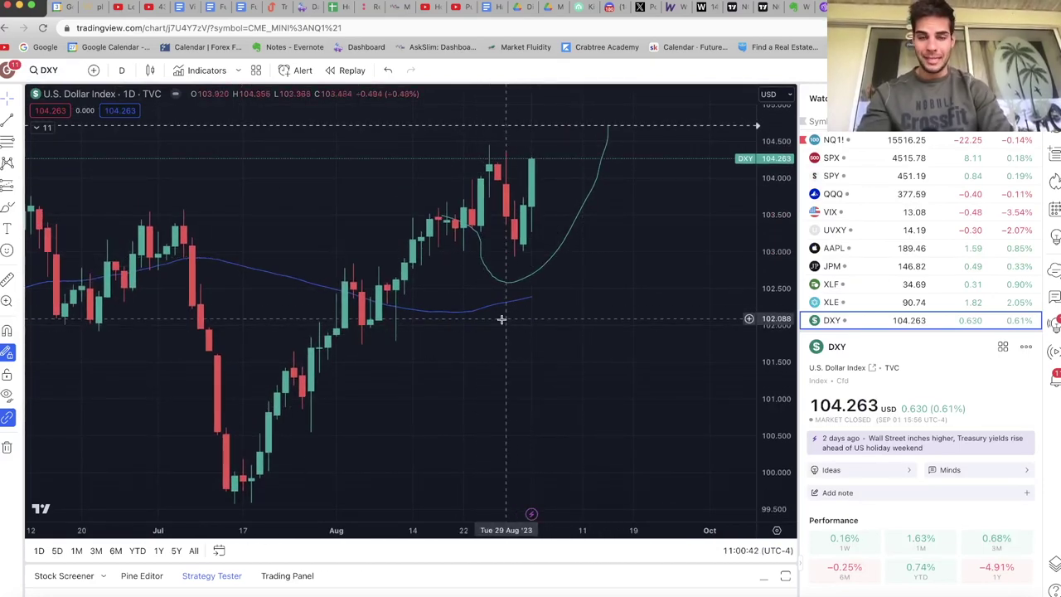
drag(527, 319, 572, 327)
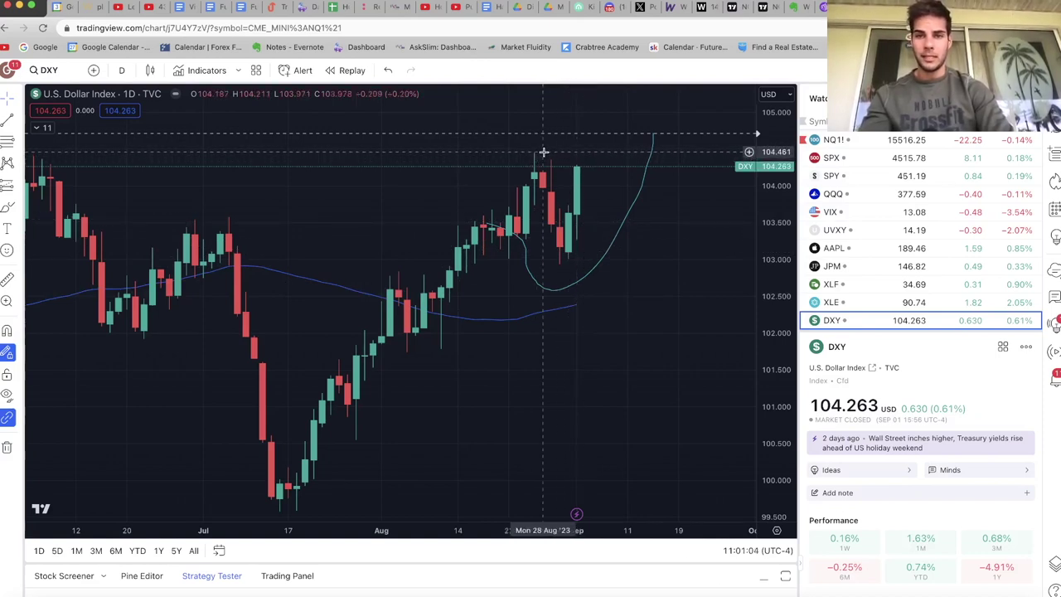
scroll(574, 194, down, 2)
scroll(572, 198, down, 2)
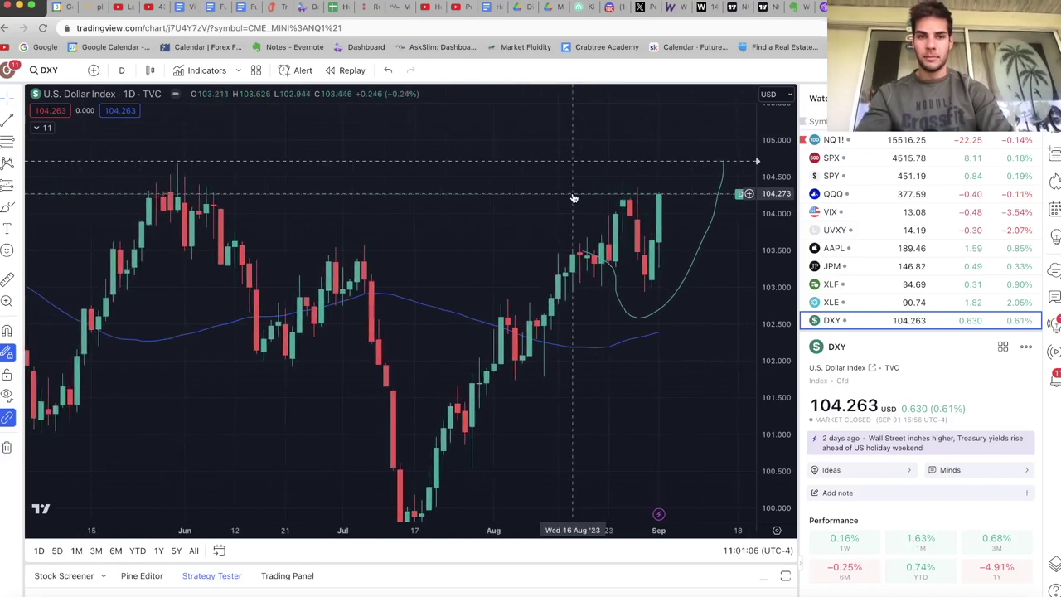
mouse_move(452, 166)
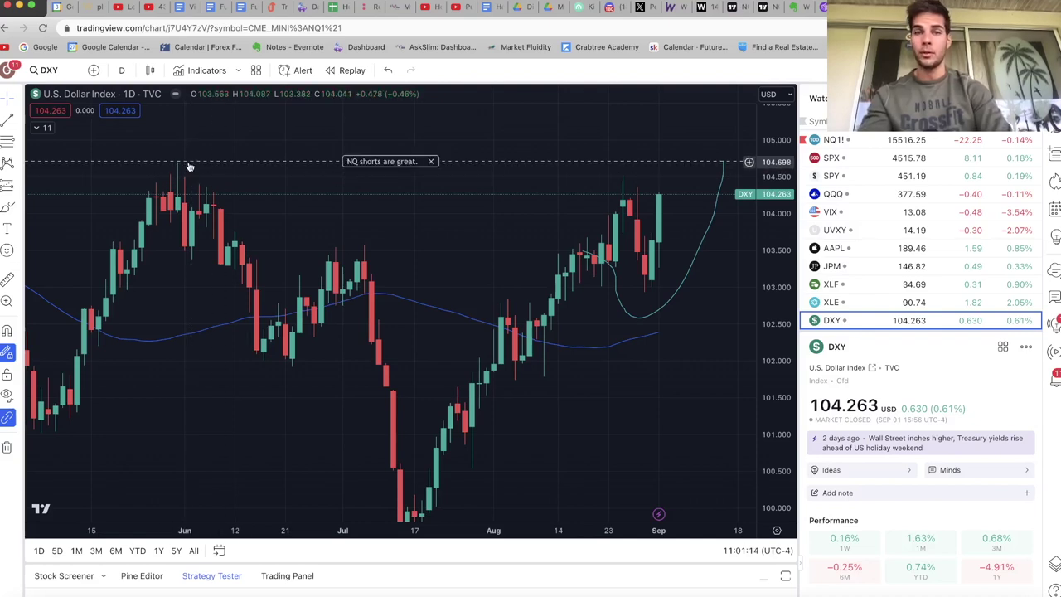
Set the DXY chart to the weekly timeframe and compare price with the moving average and the late-2022 decline.
click(120, 72)
click(138, 389)
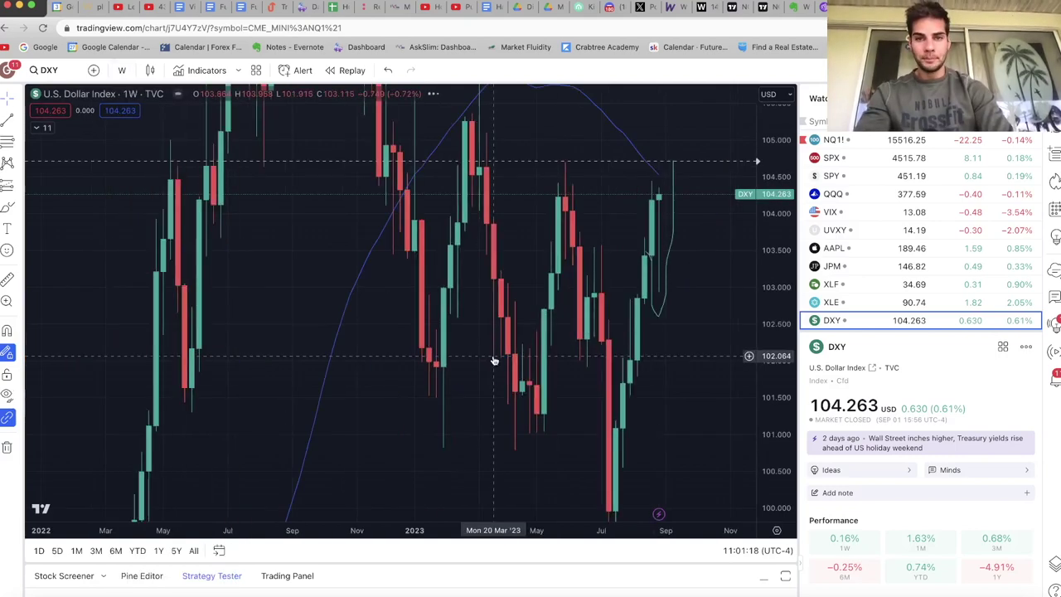
scroll(706, 284, up, 3)
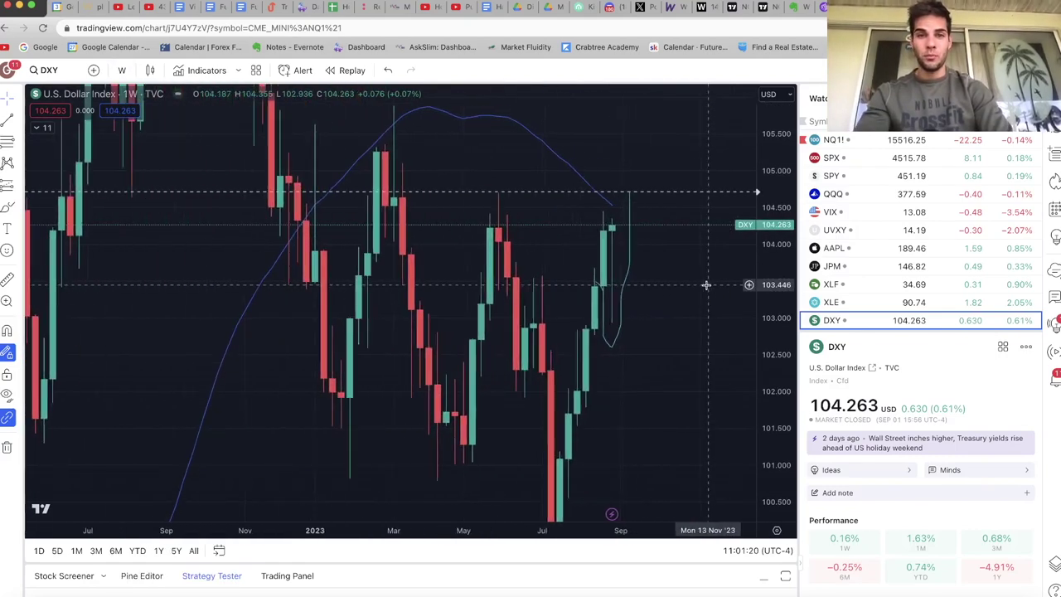
drag(769, 160, 769, 222)
mouse_move(516, 234)
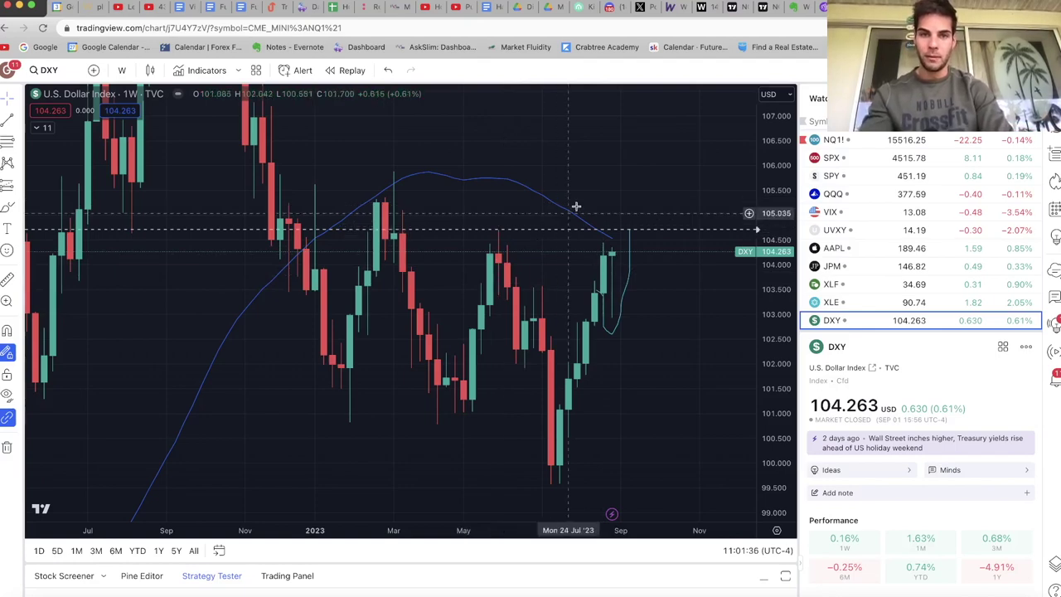
drag(449, 181, 493, 268)
drag(750, 165, 759, 313)
drag(770, 228, 772, 282)
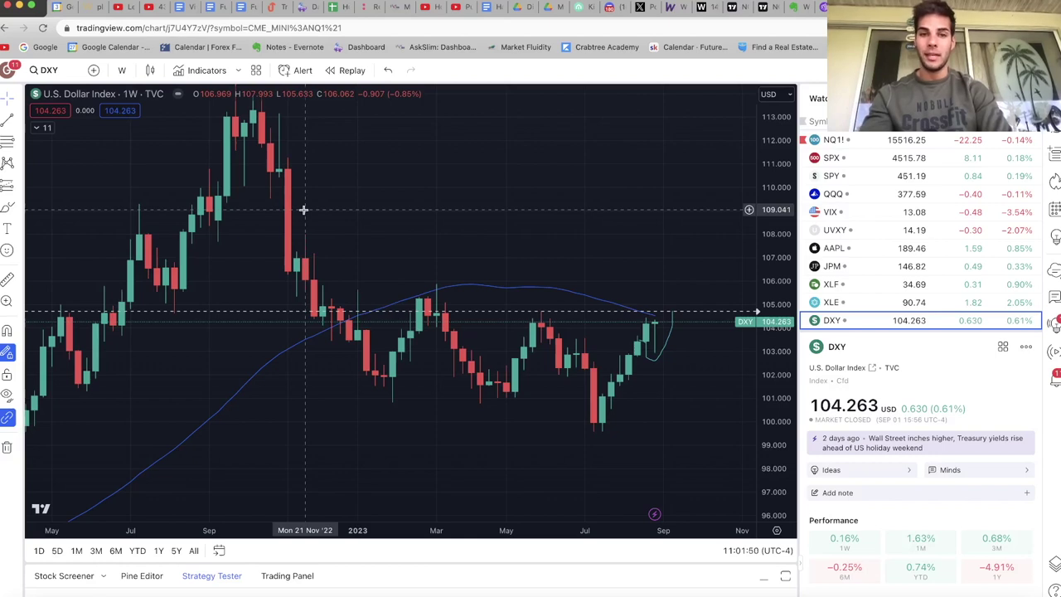
mouse_move(562, 315)
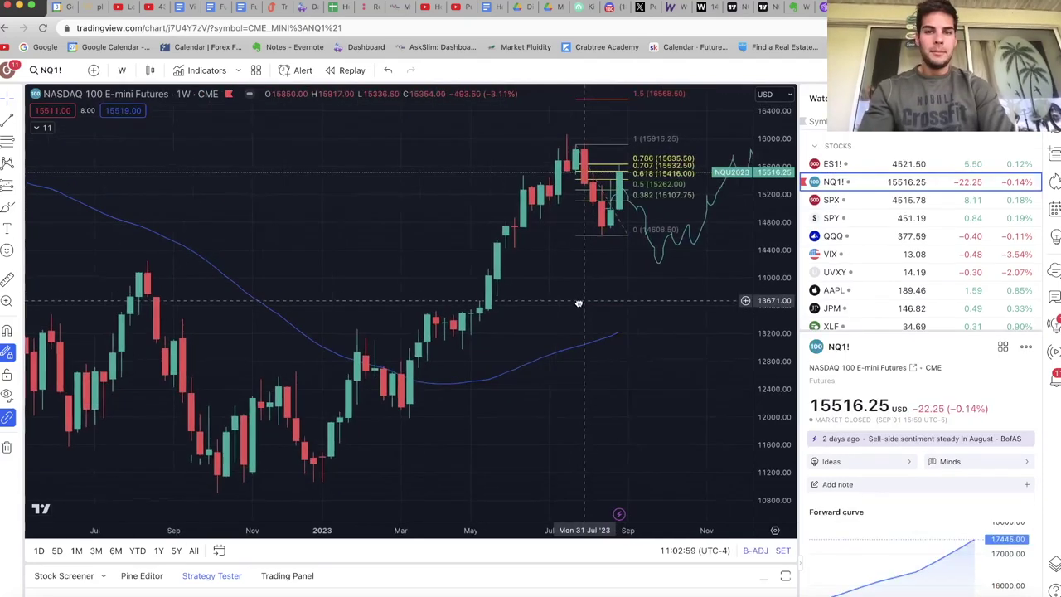
Measure the drop on the weekly NQ1! chart from the 0.786 retracement level down to about 13555 in early October.
scroll(578, 301, right, 5)
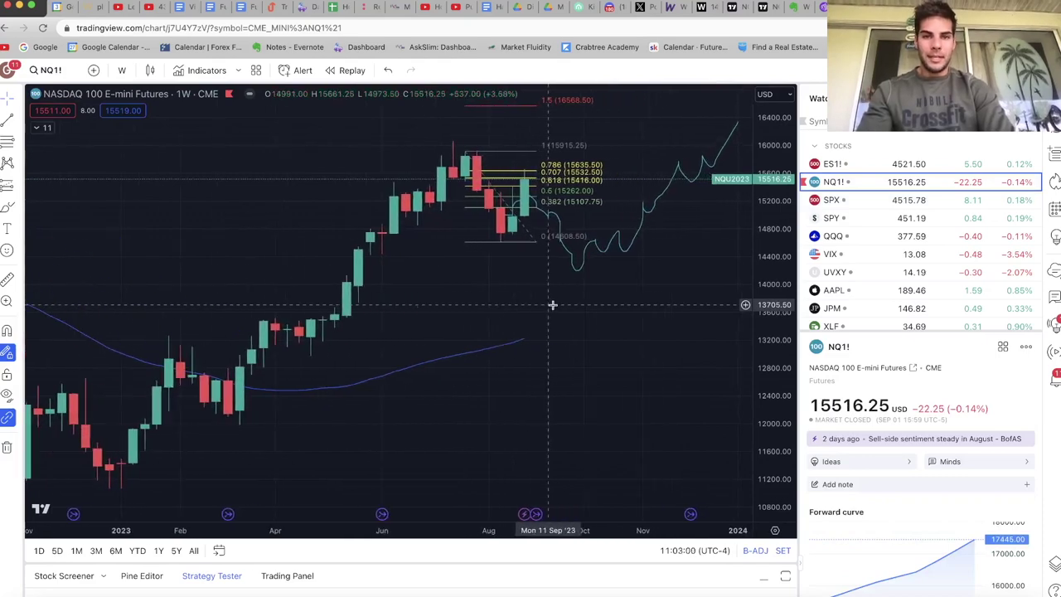
drag(559, 310, 570, 321)
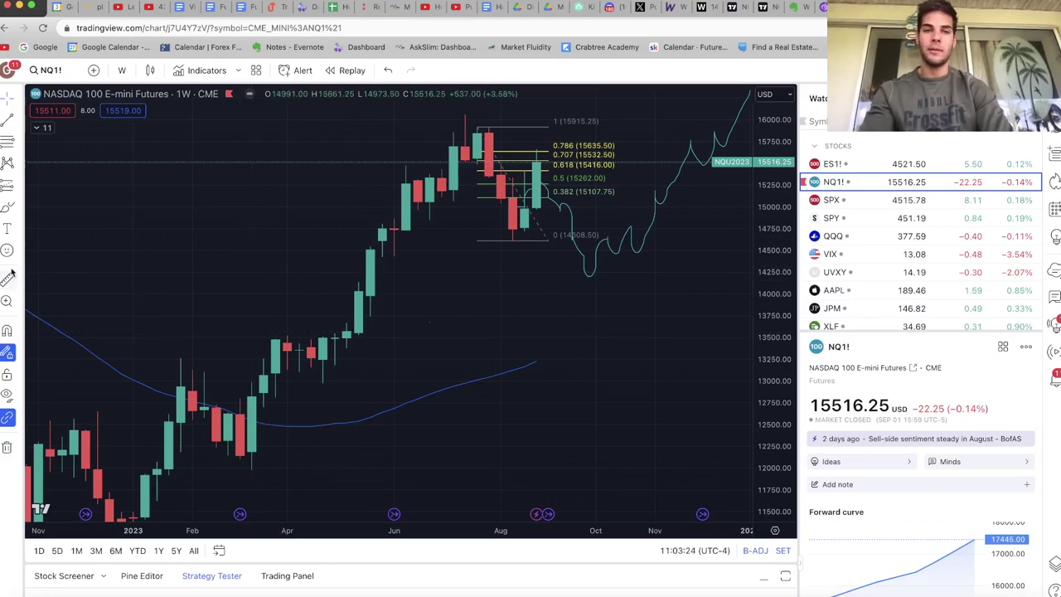
shift+click(547, 240)
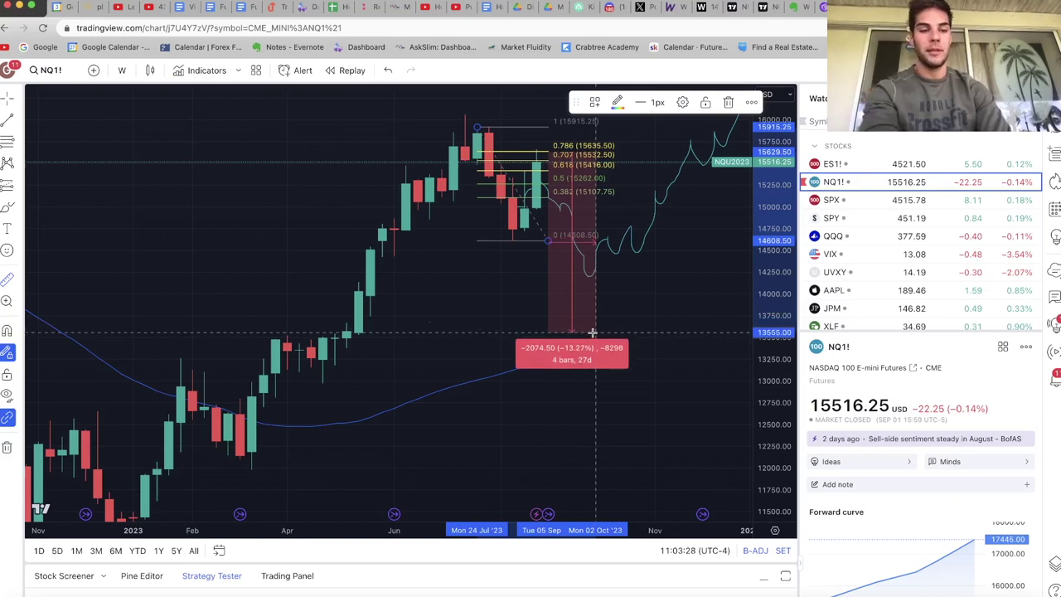
click(593, 331)
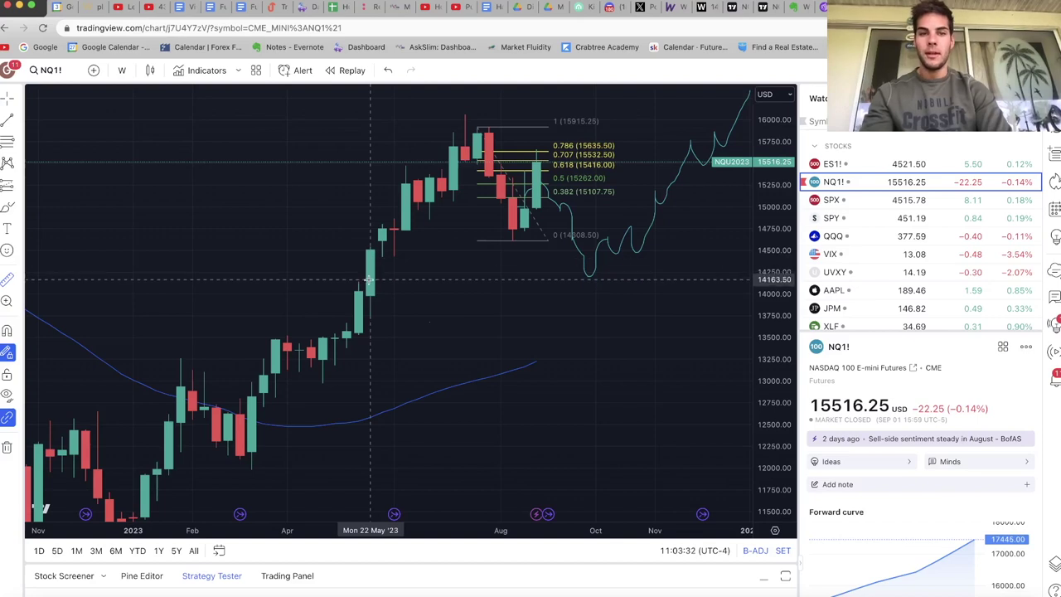
Measure the drop from the 0.786 retracement level to the projected path's low at about 14232, and clear the measurement.
shift+click(563, 151)
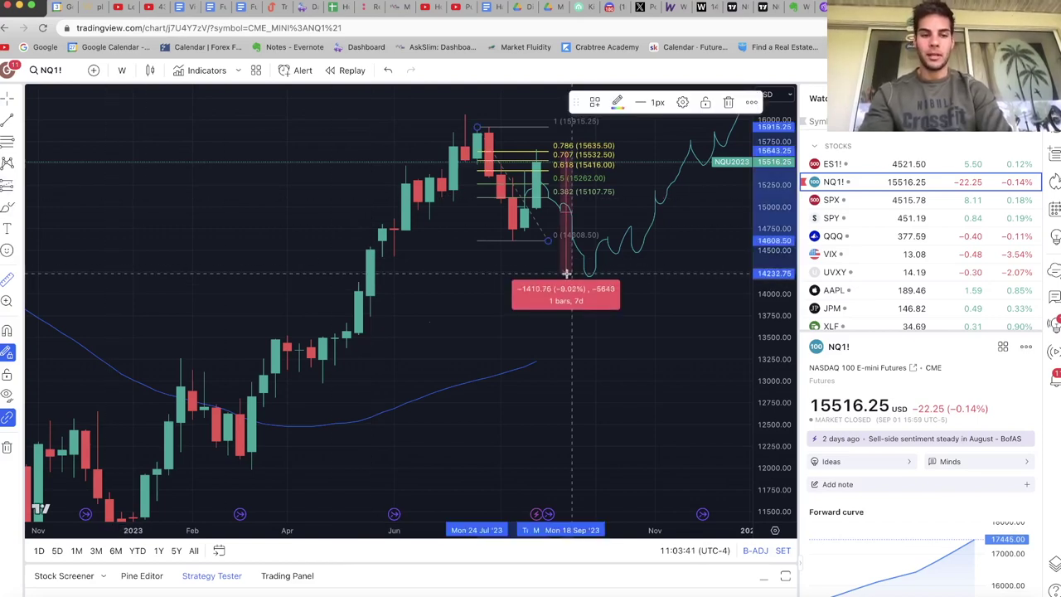
key(Escape)
key(Escape)
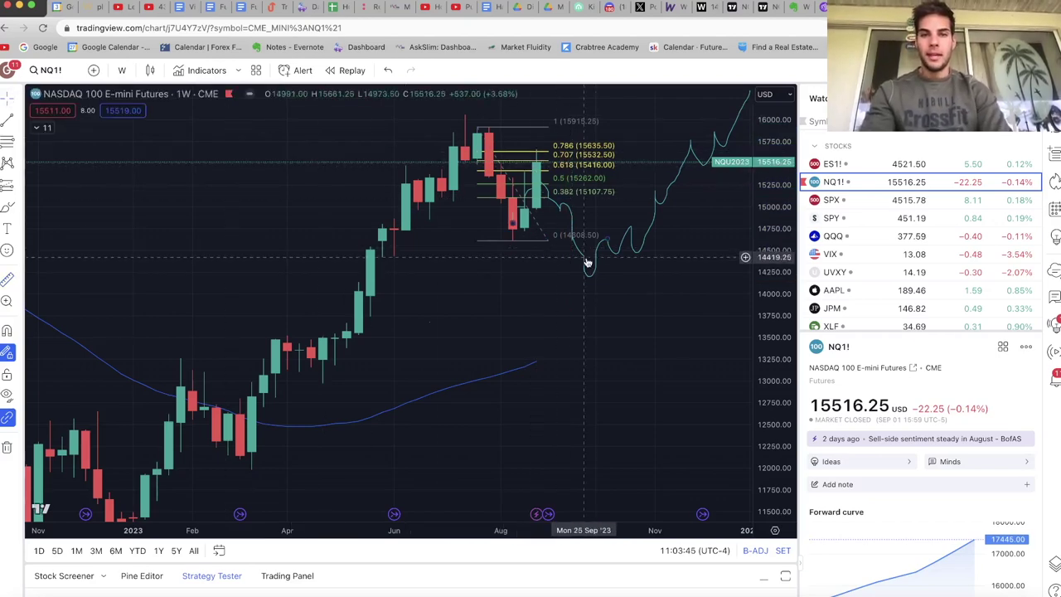
Examine the weekly NQ1! candles around the Fibonacci retracement and the drawn path's low and recovery at a closer scale.
scroll(531, 273, right, 2)
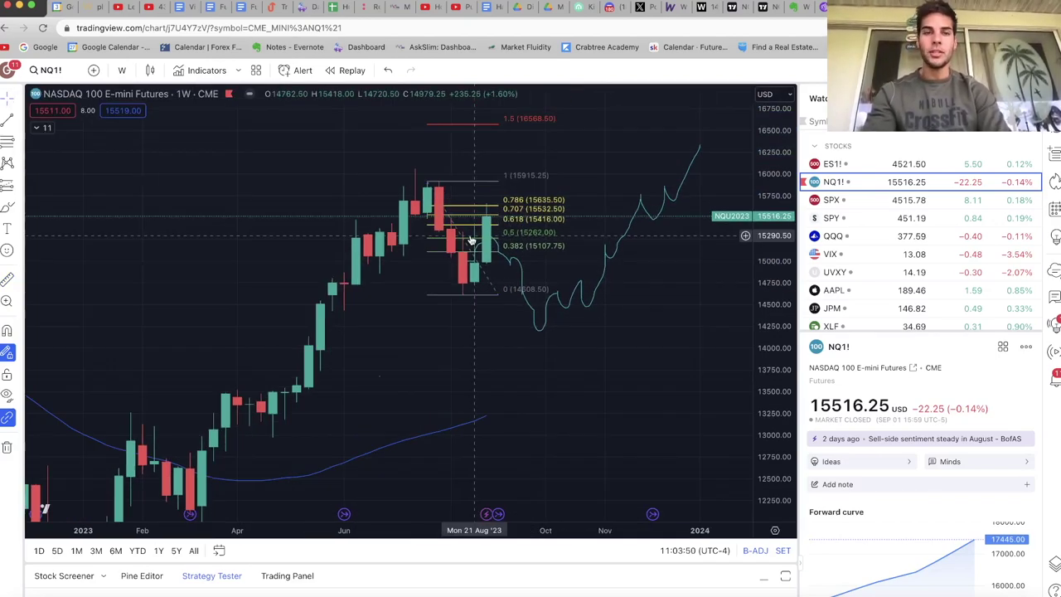
drag(767, 245, 756, 64)
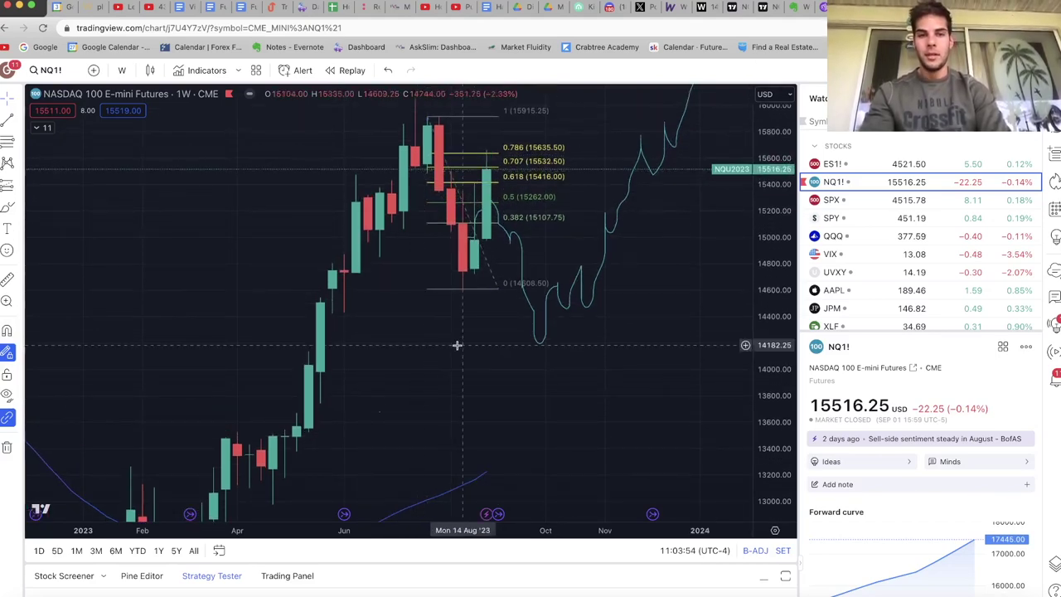
scroll(461, 403, up, 5)
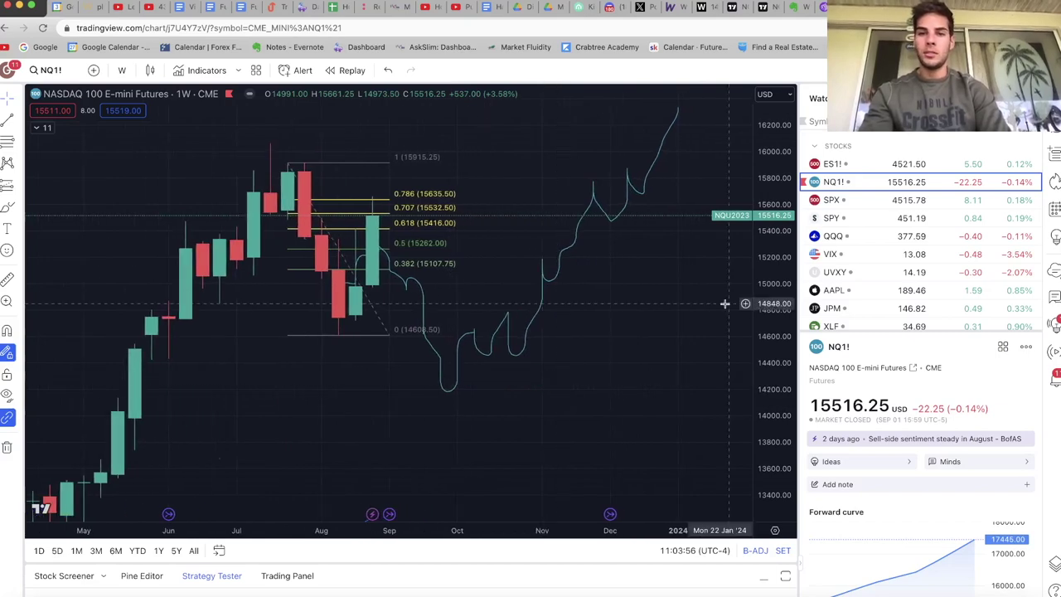
drag(778, 303, 774, 278)
drag(302, 351, 426, 438)
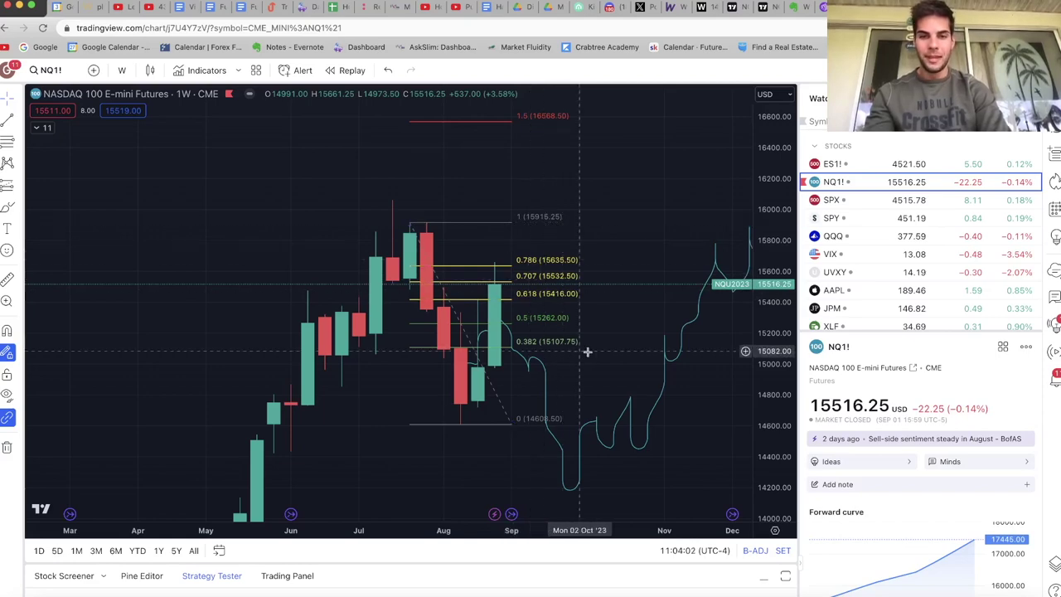
drag(609, 349, 559, 332)
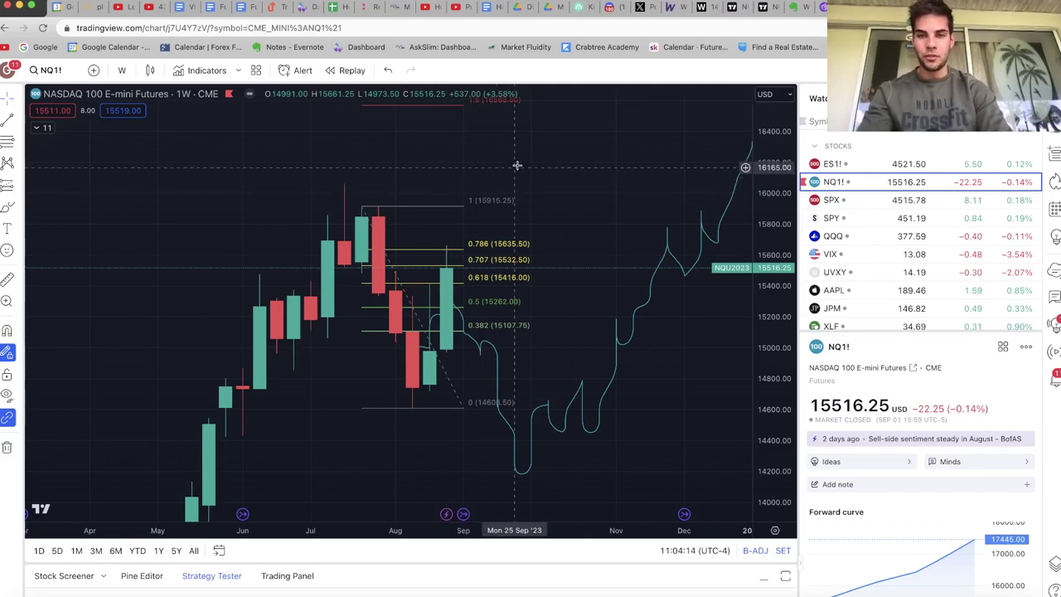
scroll(566, 146, left, 3)
scroll(665, 126, up, 2)
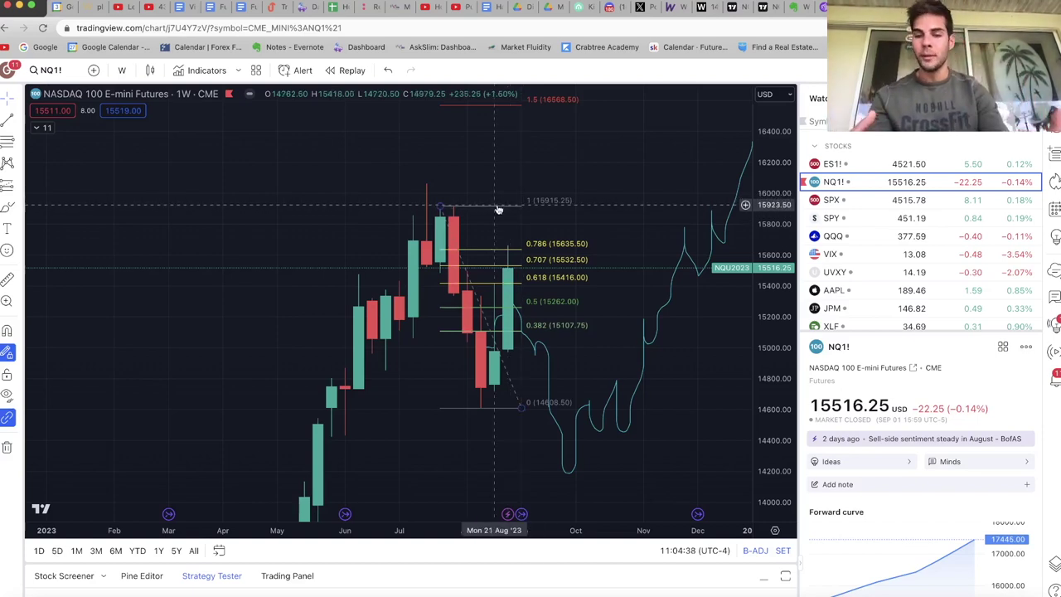
Switch the chart to ES1!, review its drawn path into January 2024, and set the timeframe to 1D.
key(Up)
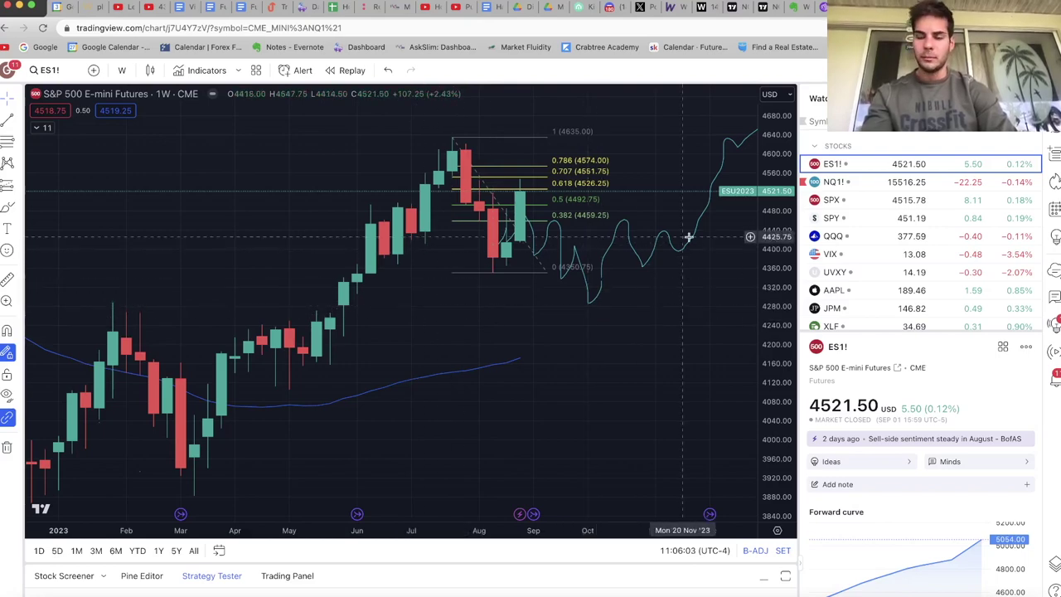
scroll(699, 263, right, 3)
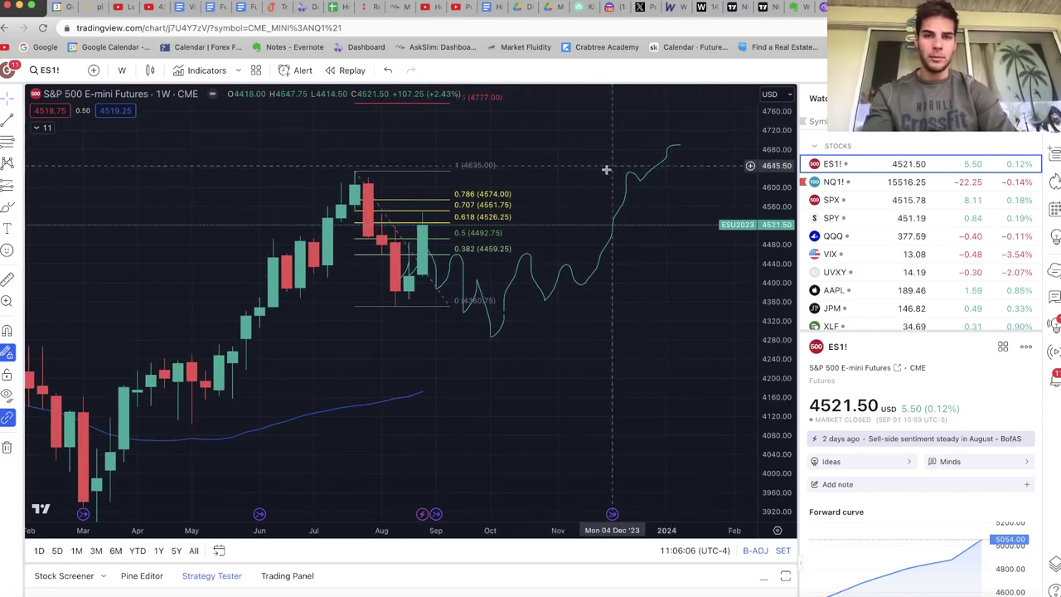
scroll(473, 337, left, 2)
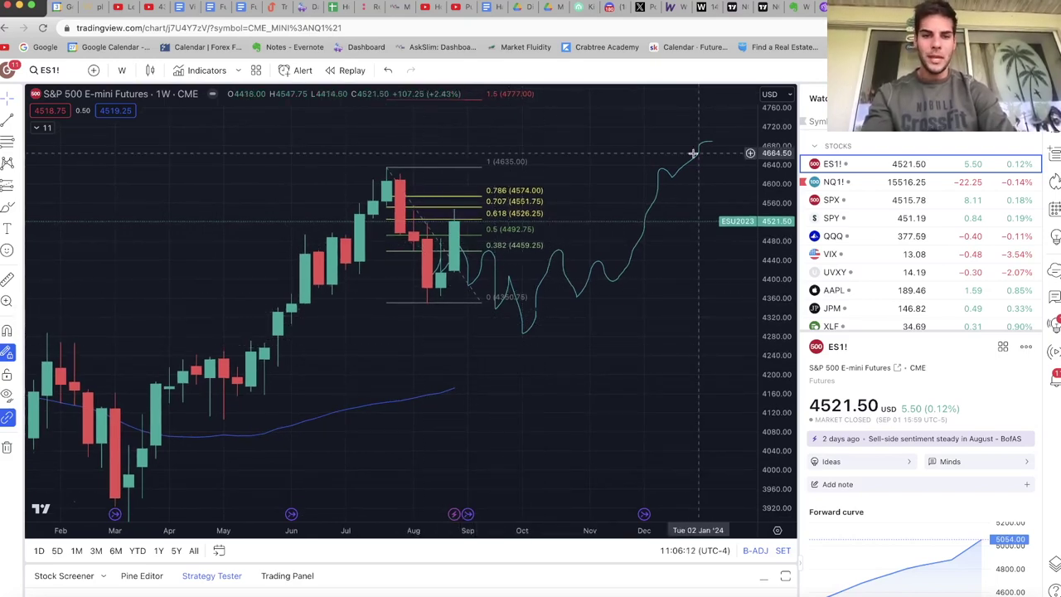
text(1D)
key(Return)
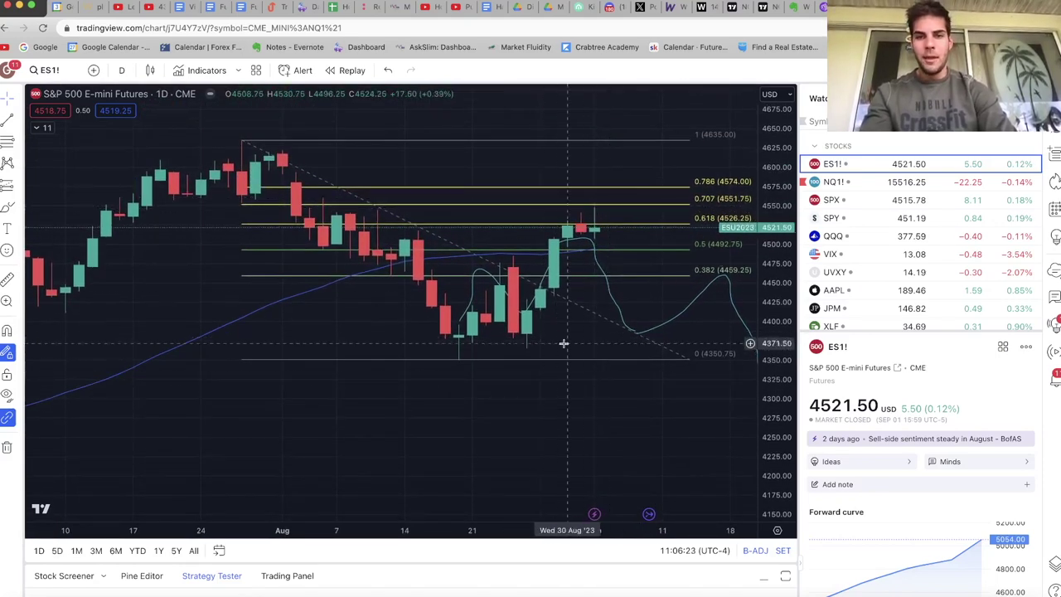
Review the daily ES1! candles against the retracement levels and drawn path, and set the timeframe to 4 hours.
drag(552, 387, 480, 415)
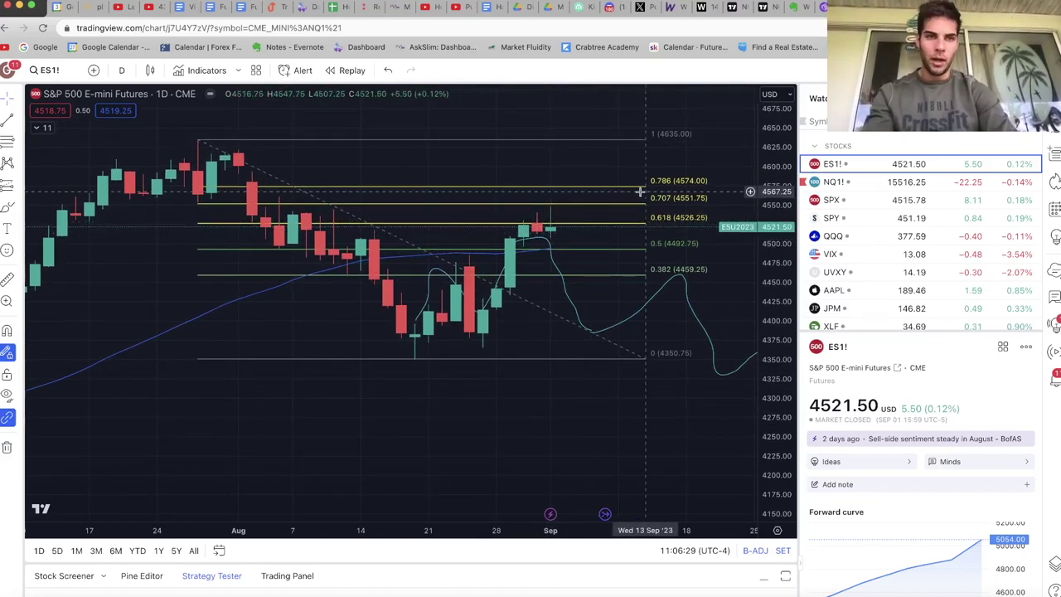
click(121, 70)
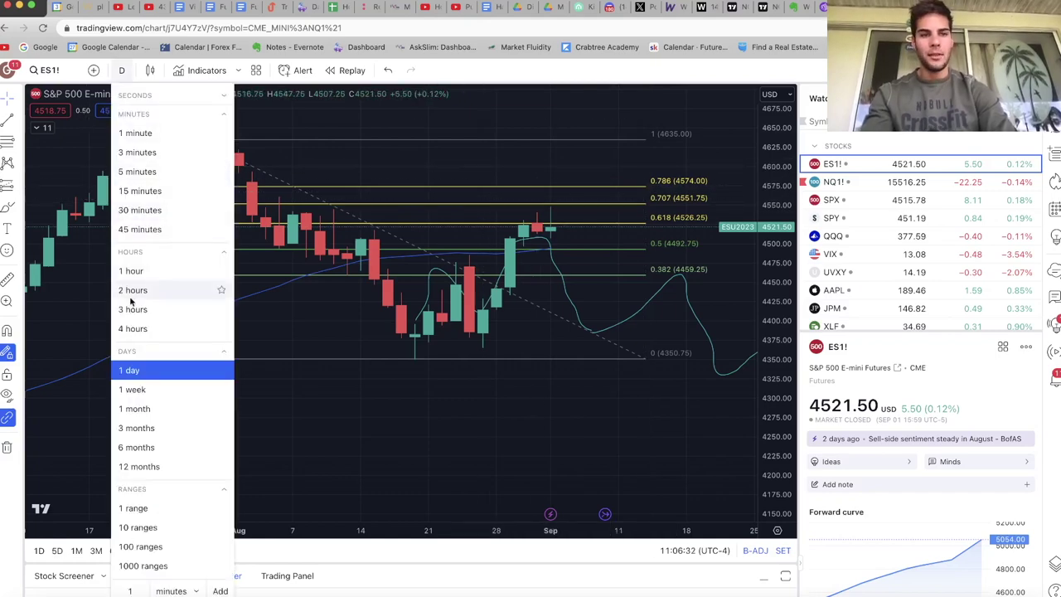
click(133, 328)
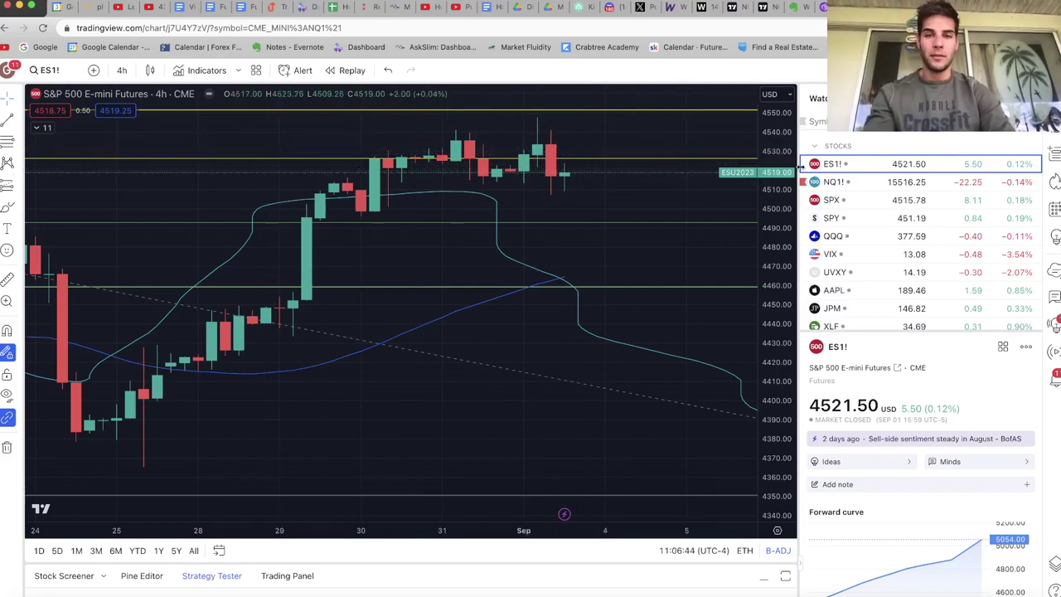
Switch the chart to VIX and compare its recent lows on the 1-week, 1-day and 4-hour timeframes.
click(829, 181)
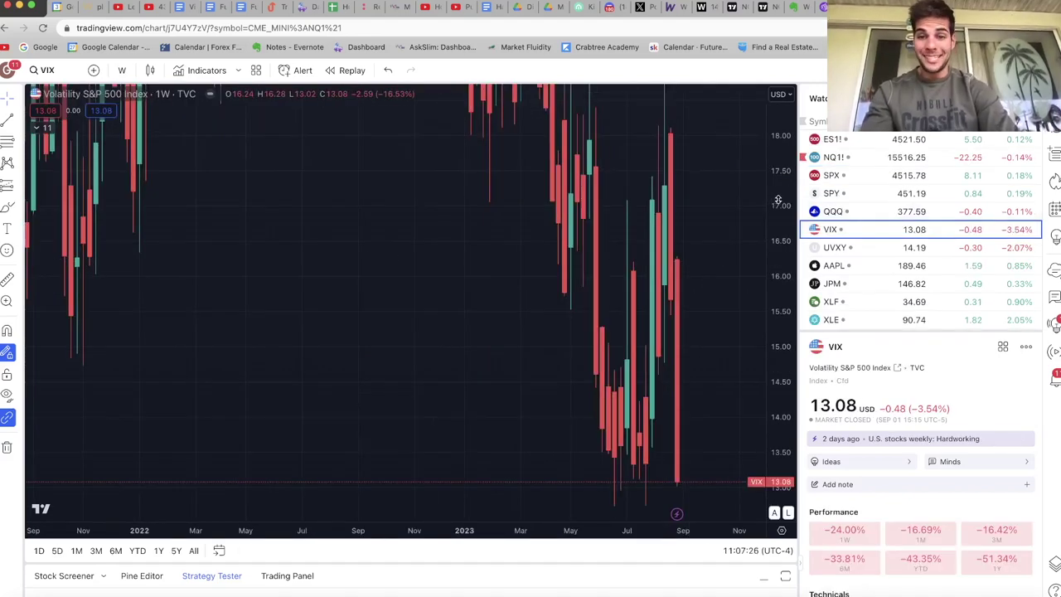
scroll(755, 457, down, 3)
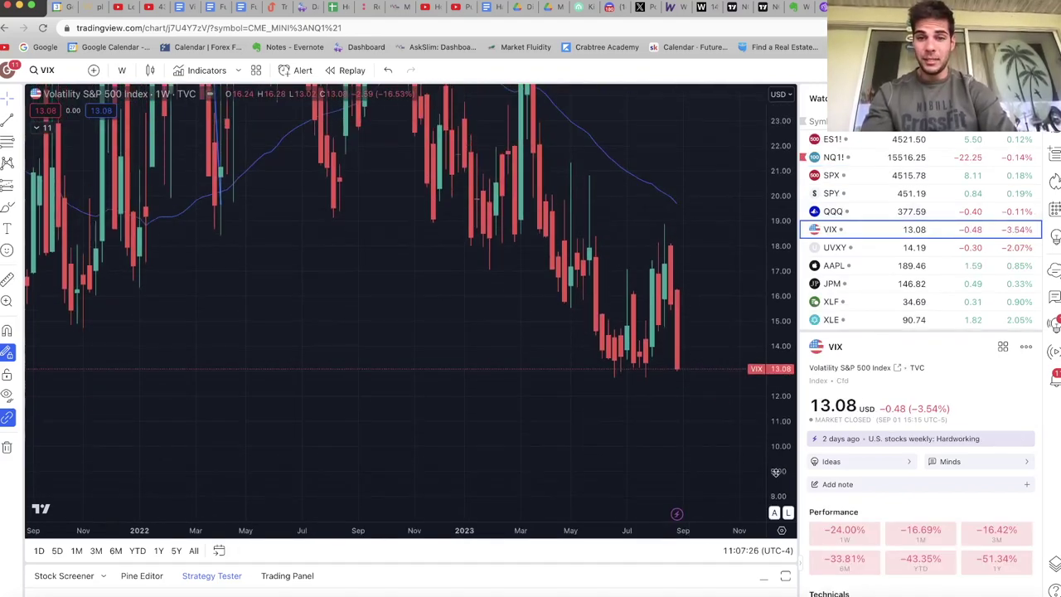
scroll(572, 373, right, 3)
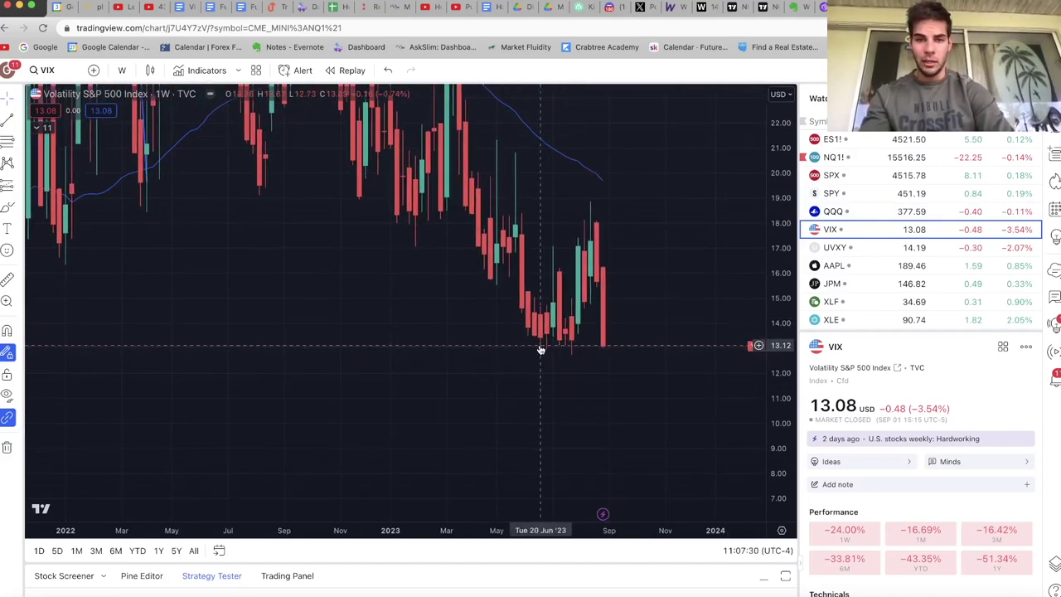
click(122, 69)
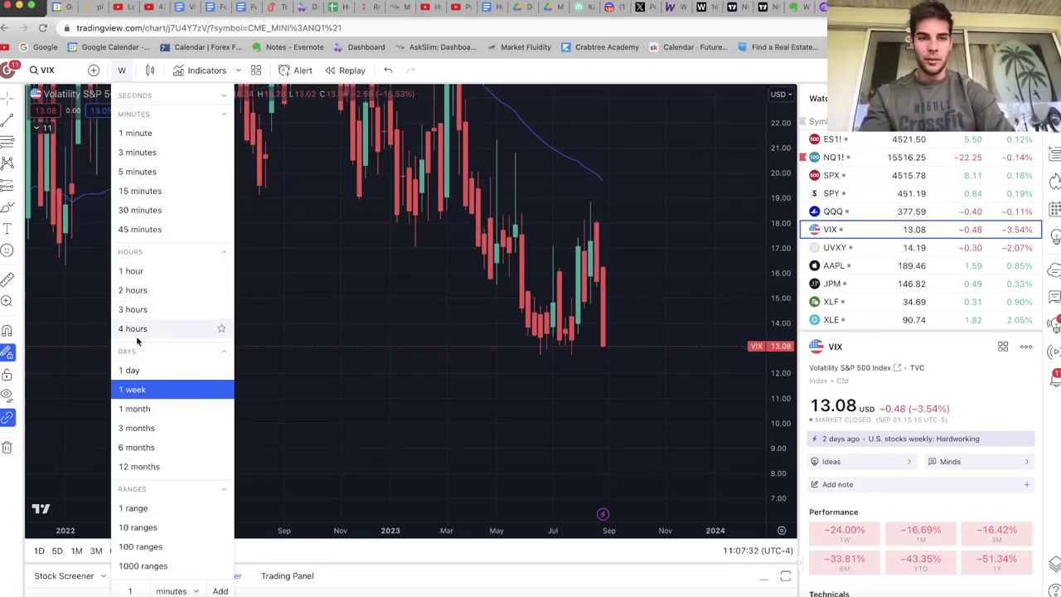
click(131, 371)
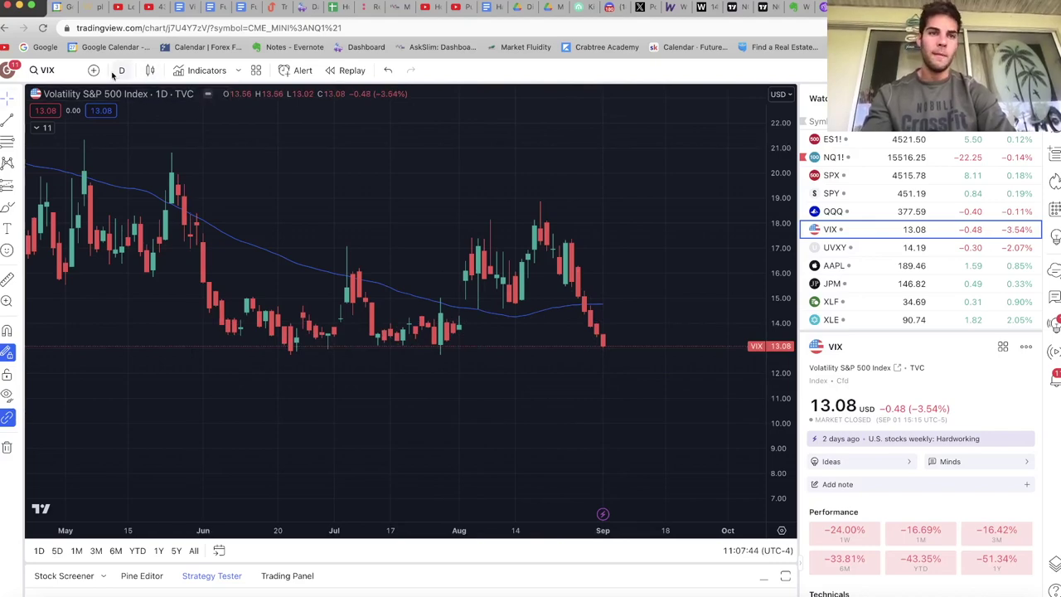
click(121, 72)
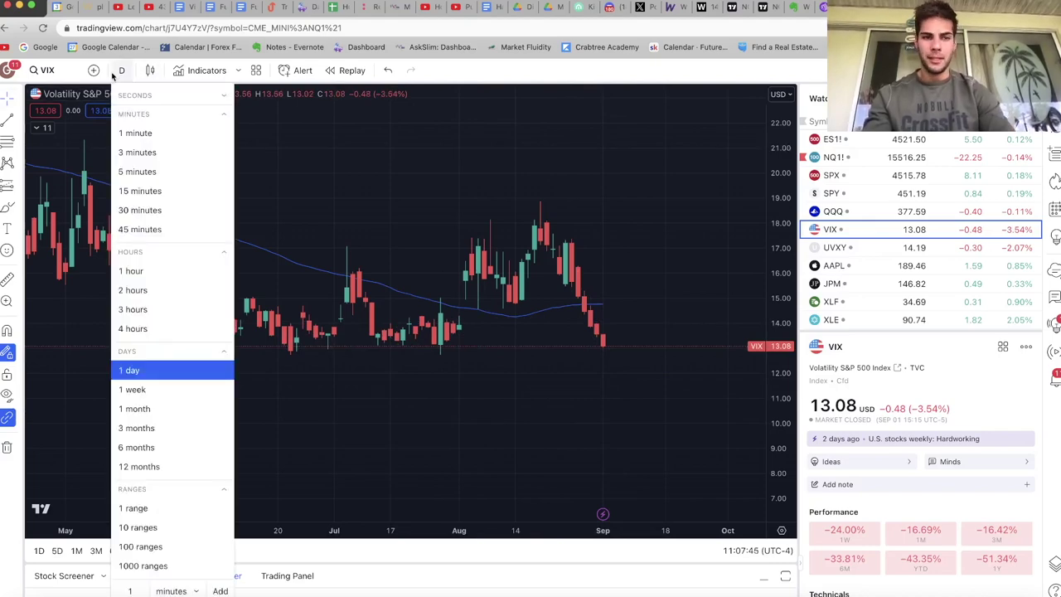
click(131, 329)
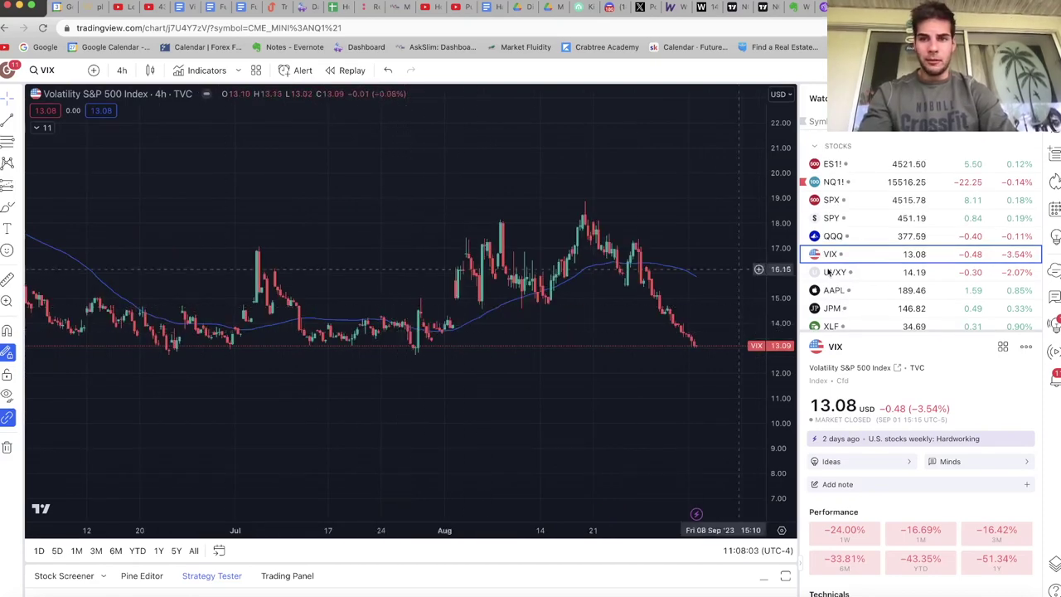
Return the chart to NQ1! and set the timeframe to 1 week to review the retracement and drawn path.
key(Up)
key(Up)
key(Up)
key(Up)
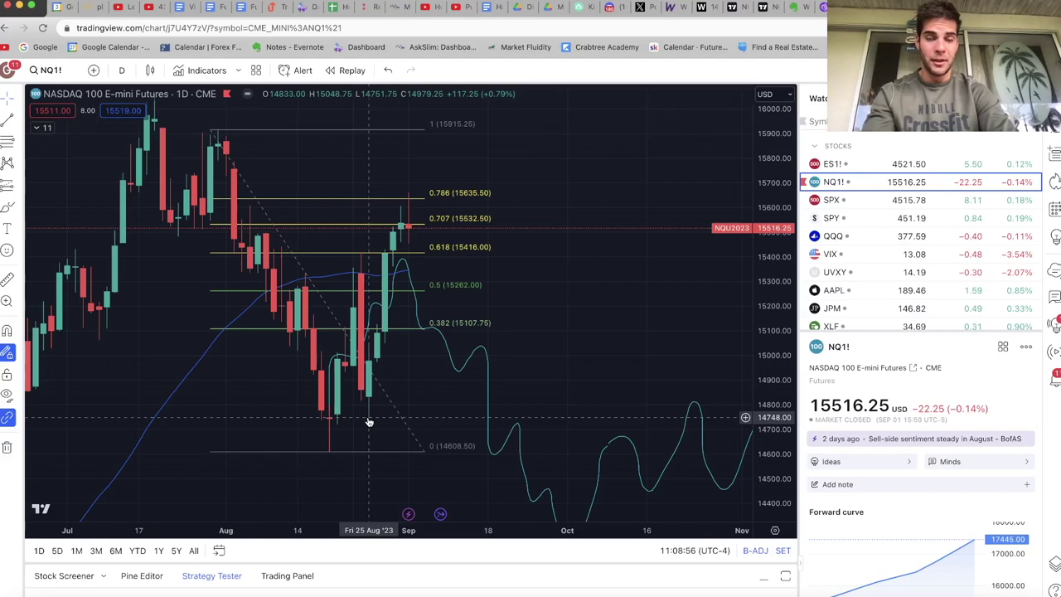
click(122, 70)
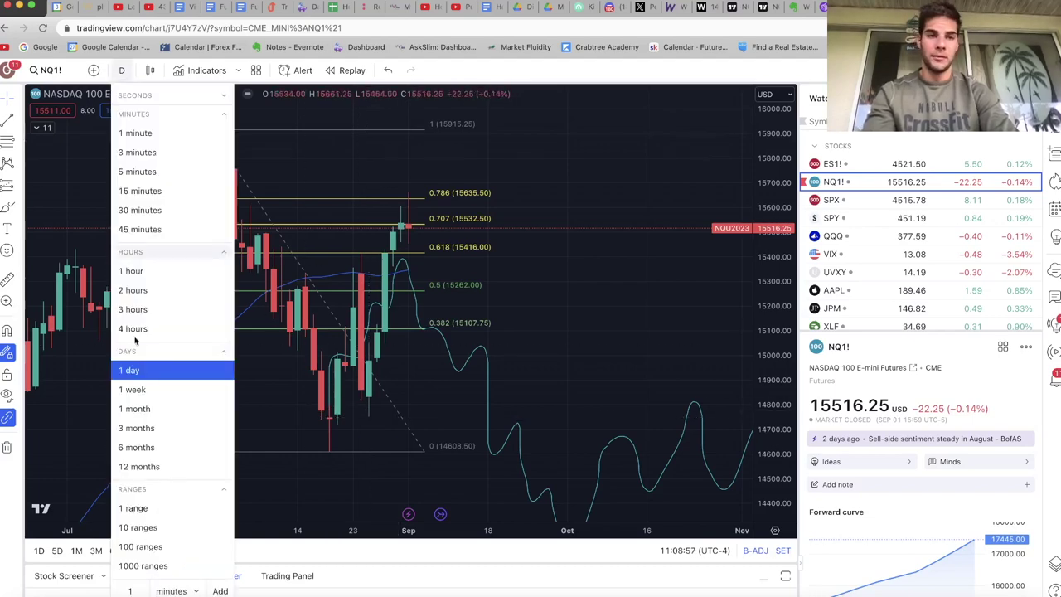
click(132, 389)
scroll(479, 332, up, 5)
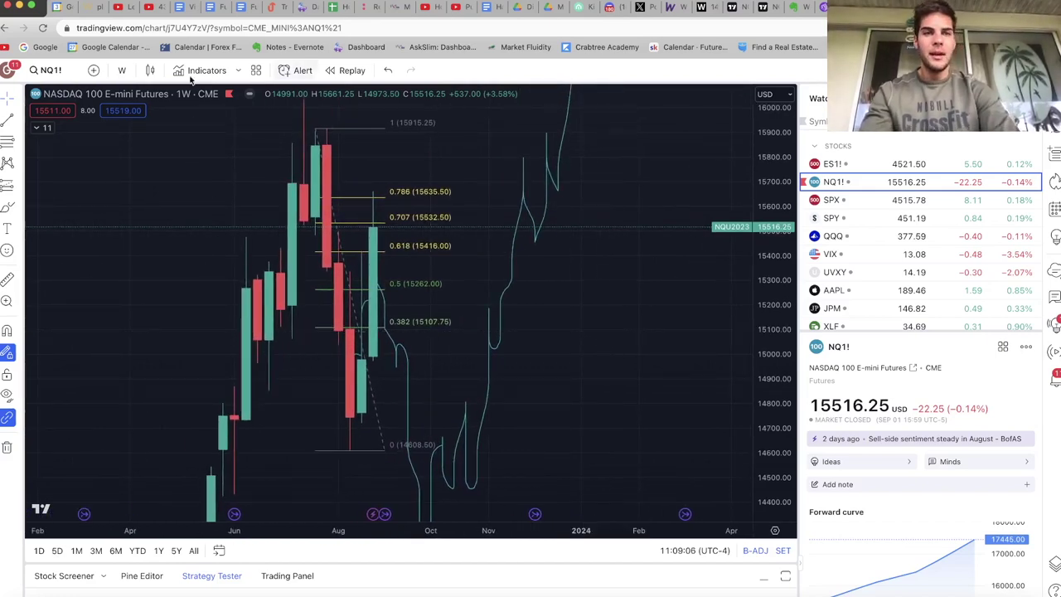
Switch the chart to ES1!, set the timeframe to 15 minutes, and examine the 1 September candles around the retracement levels.
click(122, 70)
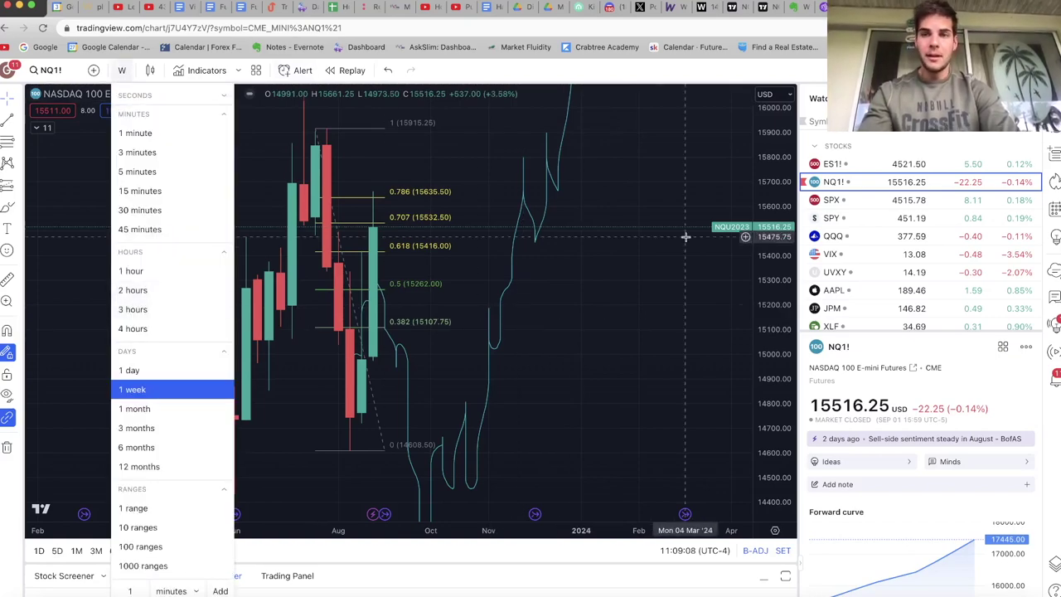
click(879, 164)
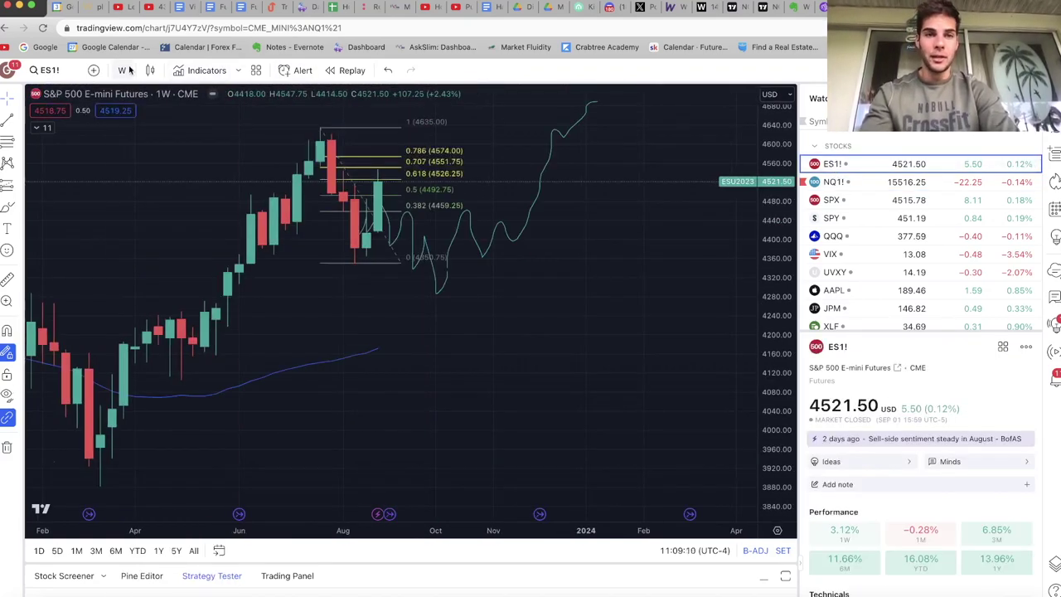
click(131, 68)
click(145, 190)
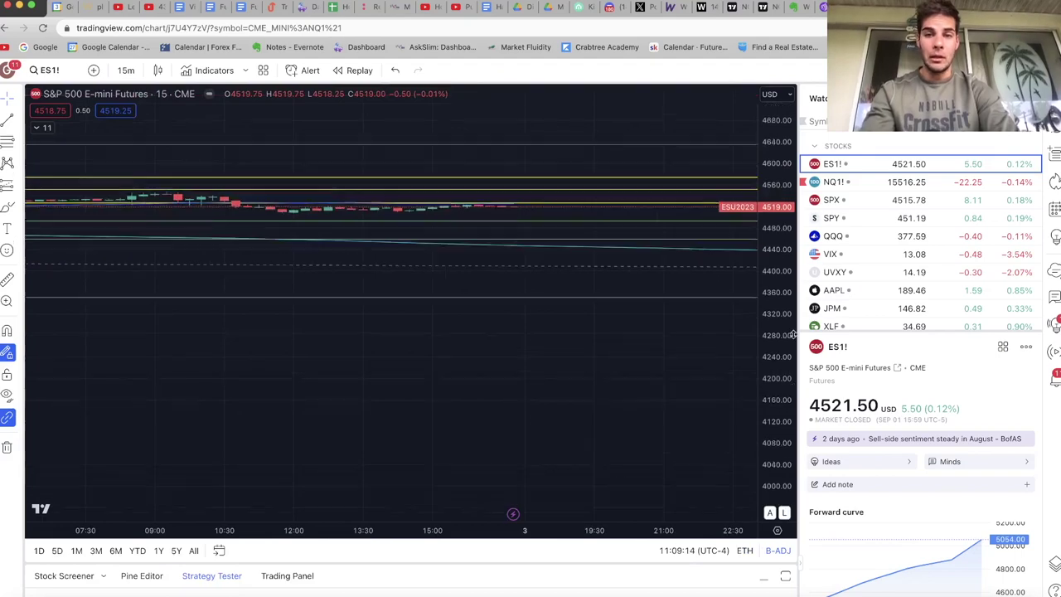
drag(453, 318, 509, 265)
drag(298, 372, 586, 378)
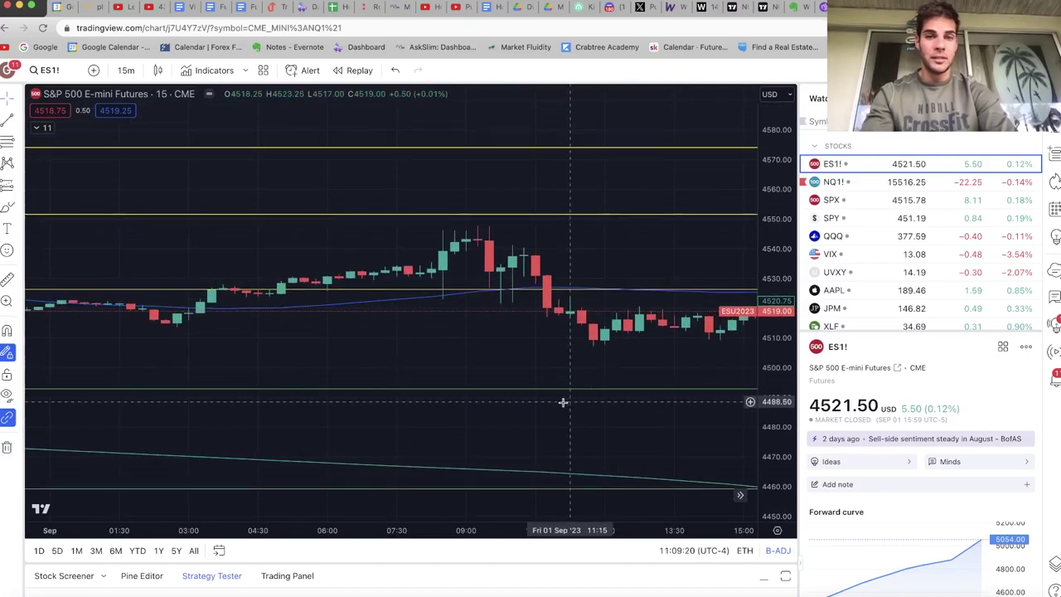
drag(531, 407, 375, 341)
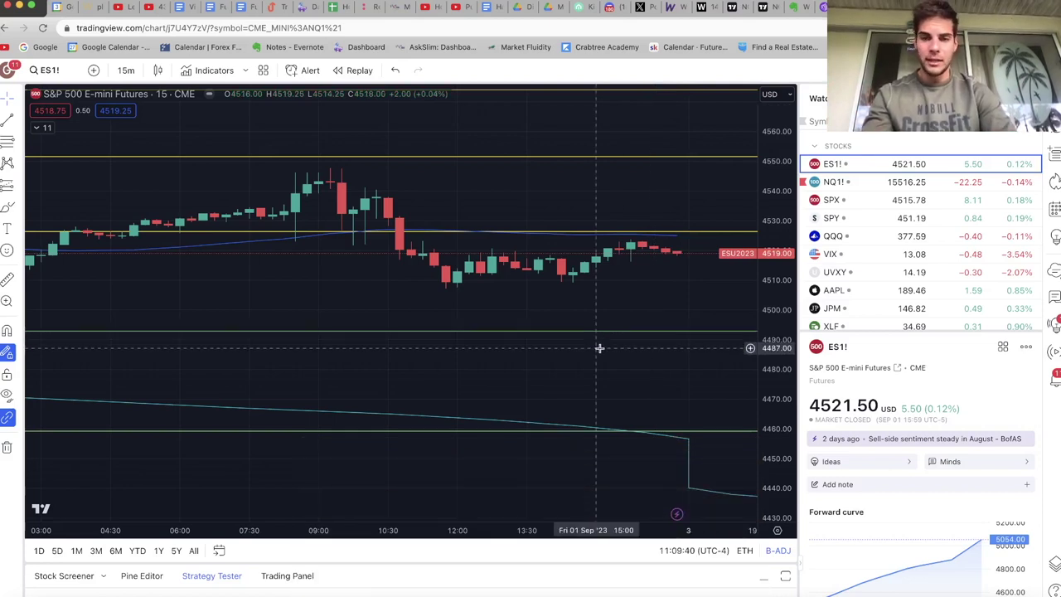
scroll(578, 339, left, 2)
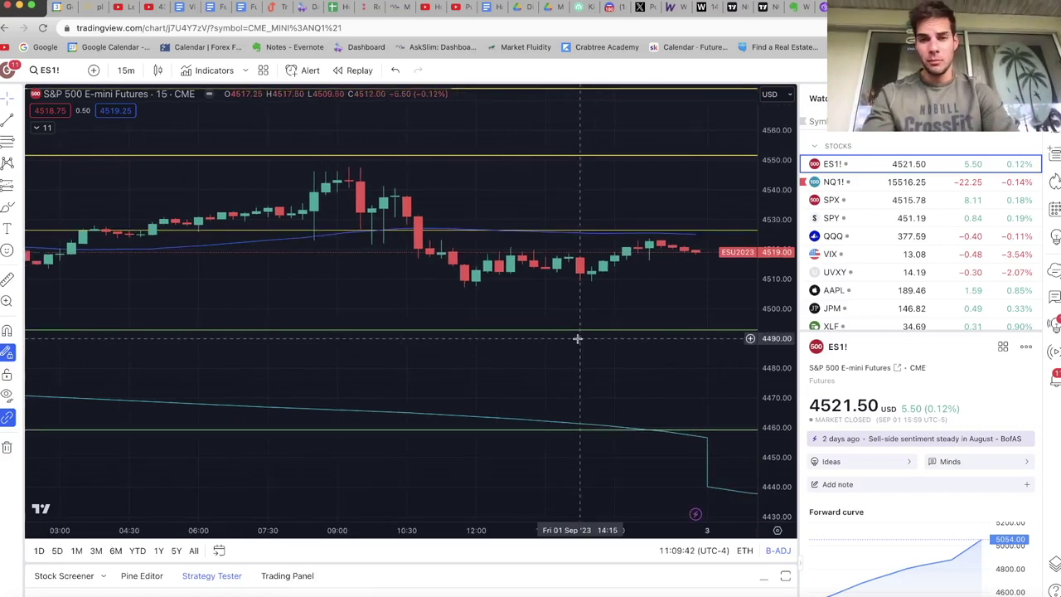